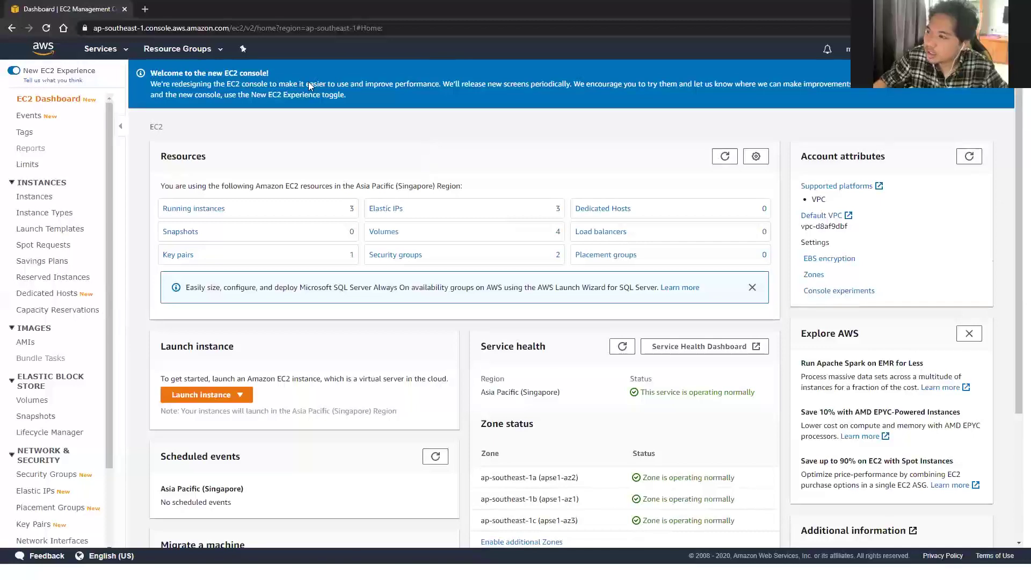
Enlarge the EC2 dashboard page so the Resources overview is easier to read.
{"action": "left_click_drag", "start_coordinate": [117, 27], "coordinate": [488, 122]}
{"action": "left_click", "coordinate": [489, 122]}
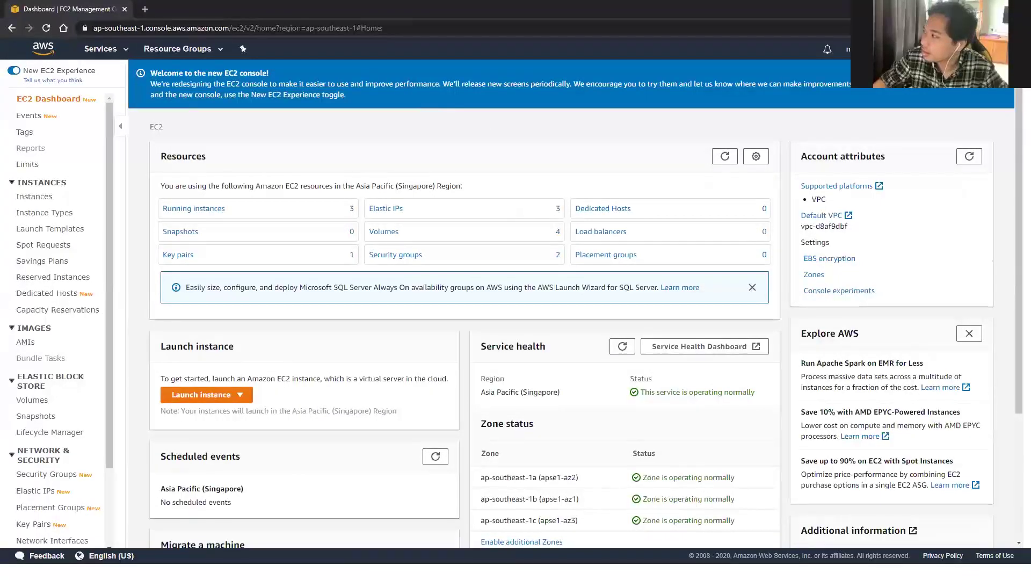
{"action": "scroll", "coordinate": [502, 148], "scroll_direction": "down", "scroll_amount": 1}
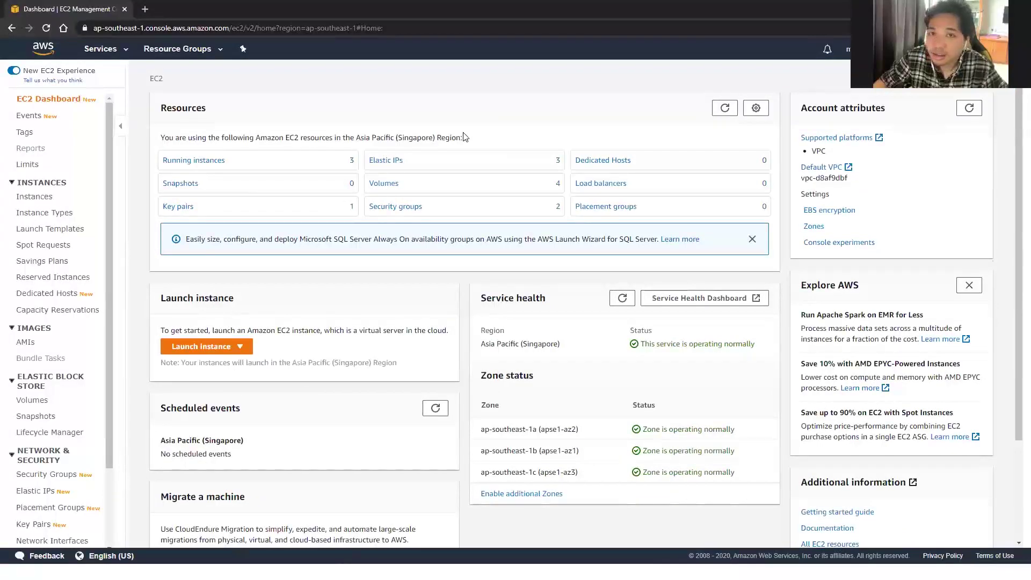
{"action": "key", "text": "ctrl+plus"}
{"action": "key", "text": "ctrl+plus"}
{"action": "key", "text": "ctrl+plus"}
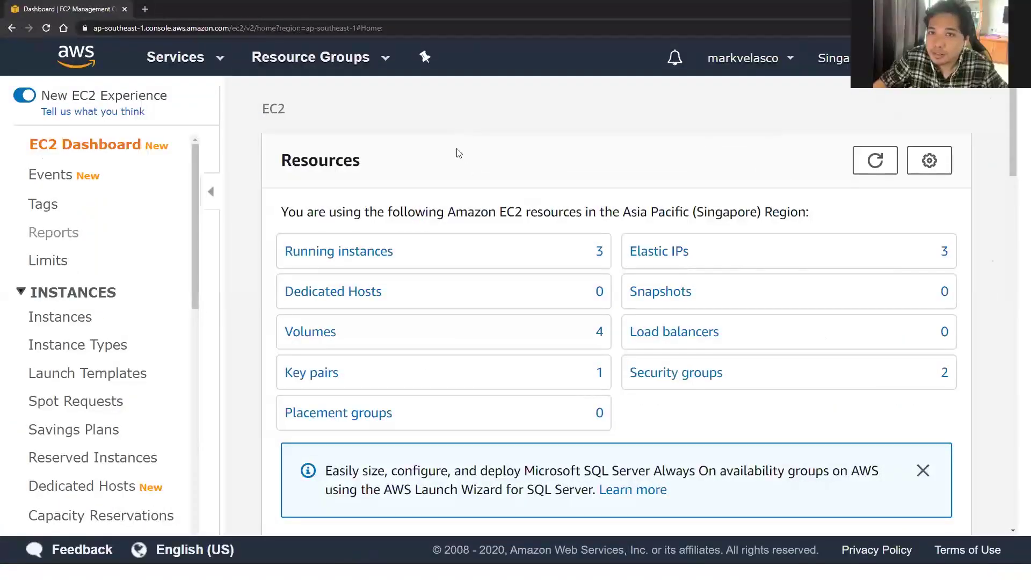
Examine the full list of selectable AWS regions, from US East to South America, and close it without switching region.
{"action": "left_click", "coordinate": [737, 58]}
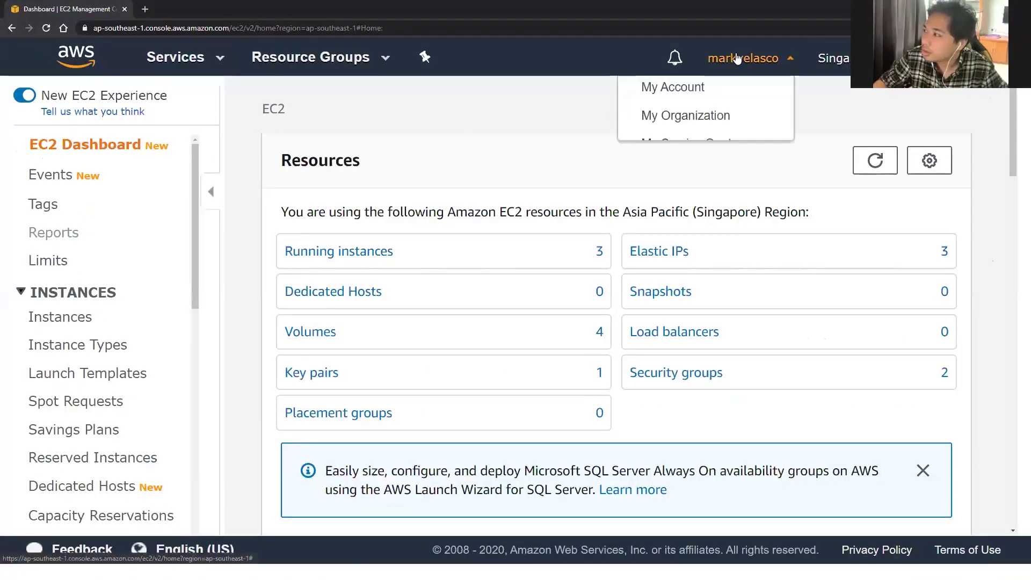
{"action": "left_click", "coordinate": [843, 59]}
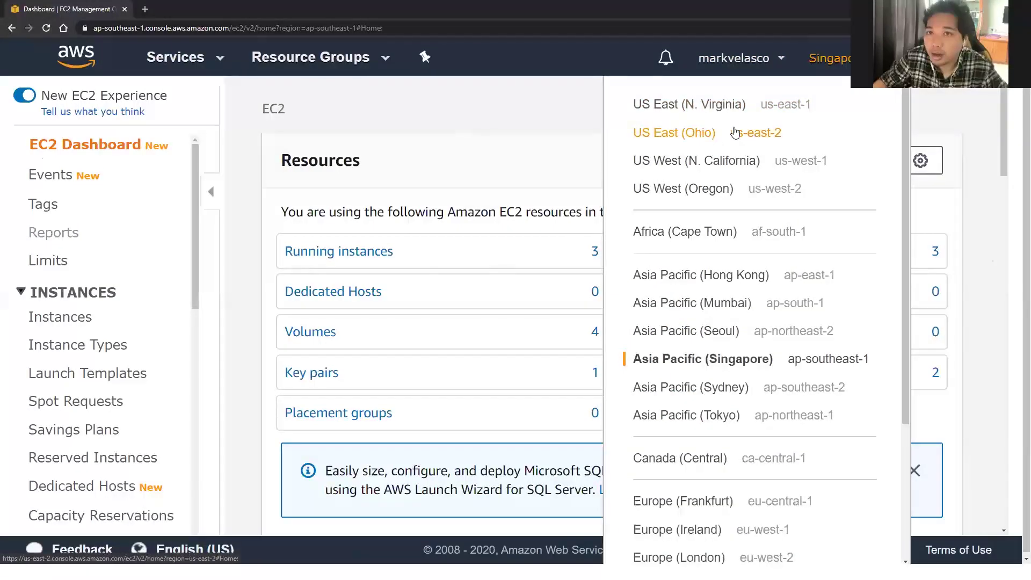
{"action": "scroll", "coordinate": [738, 239], "scroll_direction": "down", "scroll_amount": 1}
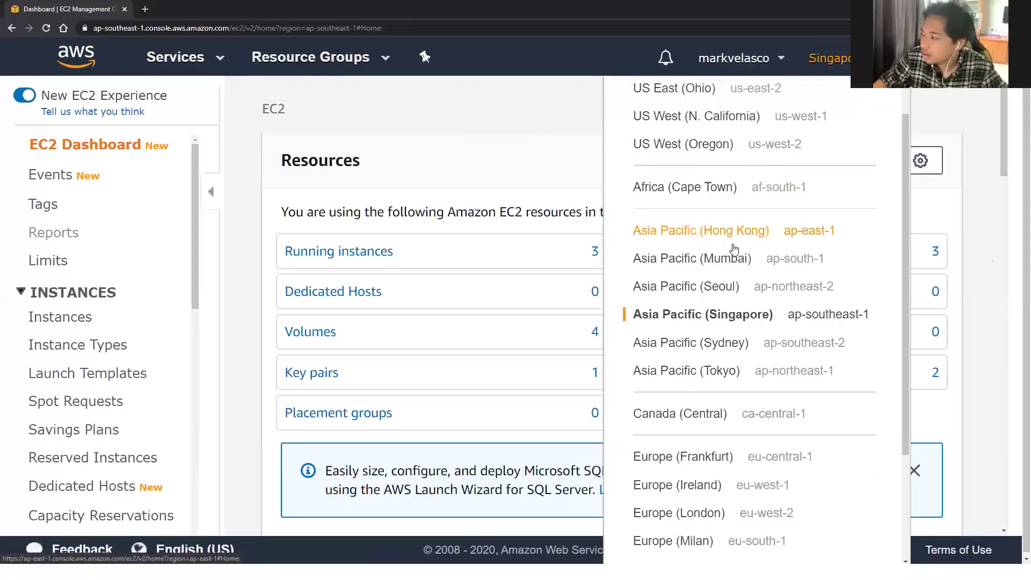
{"action": "scroll", "coordinate": [751, 249], "scroll_direction": "down", "scroll_amount": 3}
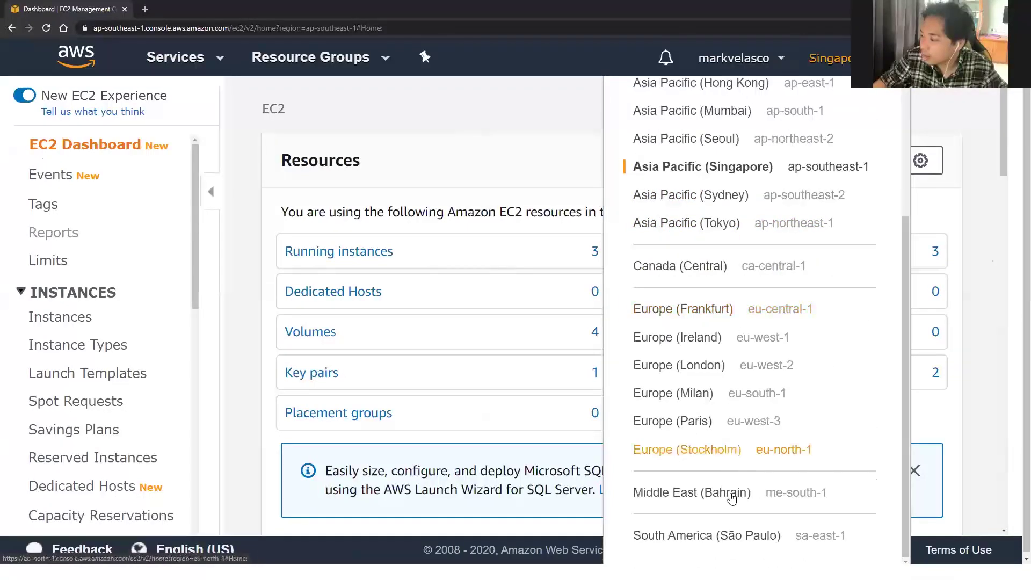
{"action": "scroll", "coordinate": [732, 504], "scroll_direction": "up", "scroll_amount": 4}
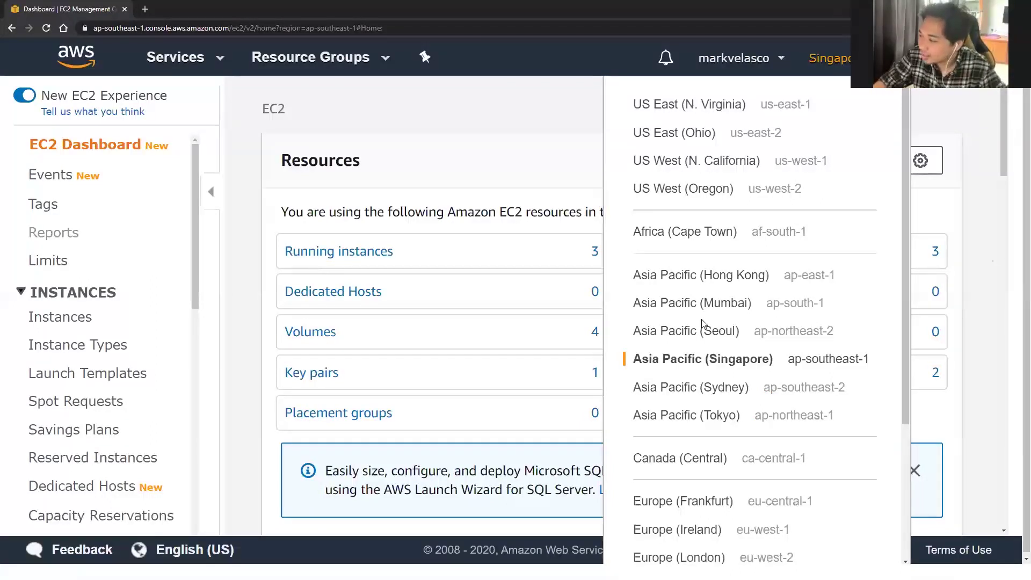
{"action": "left_click", "coordinate": [720, 418]}
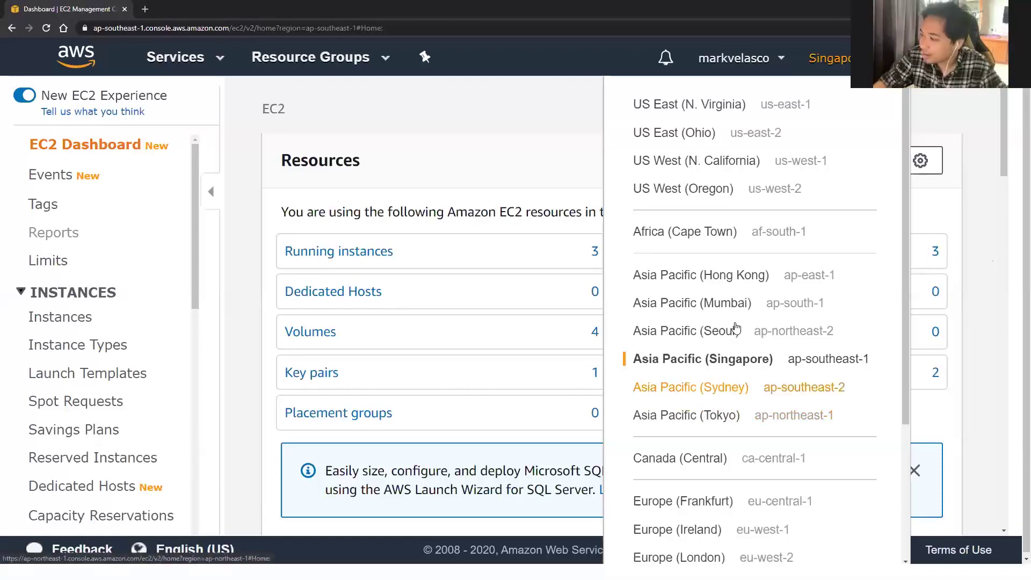
{"action": "scroll", "coordinate": [731, 300], "scroll_direction": "down", "scroll_amount": 3}
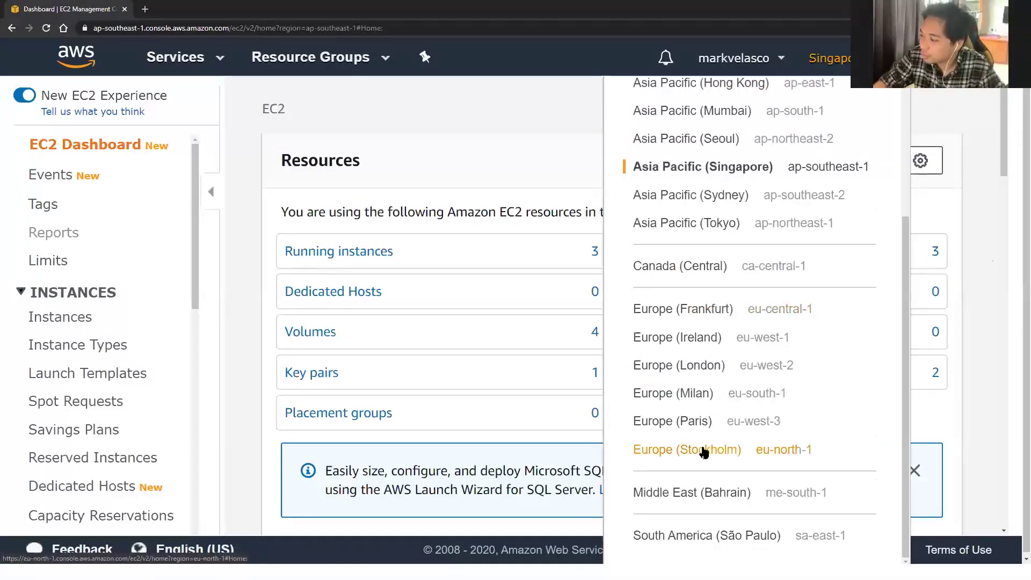
{"action": "scroll", "coordinate": [704, 453], "scroll_direction": "up", "scroll_amount": 3}
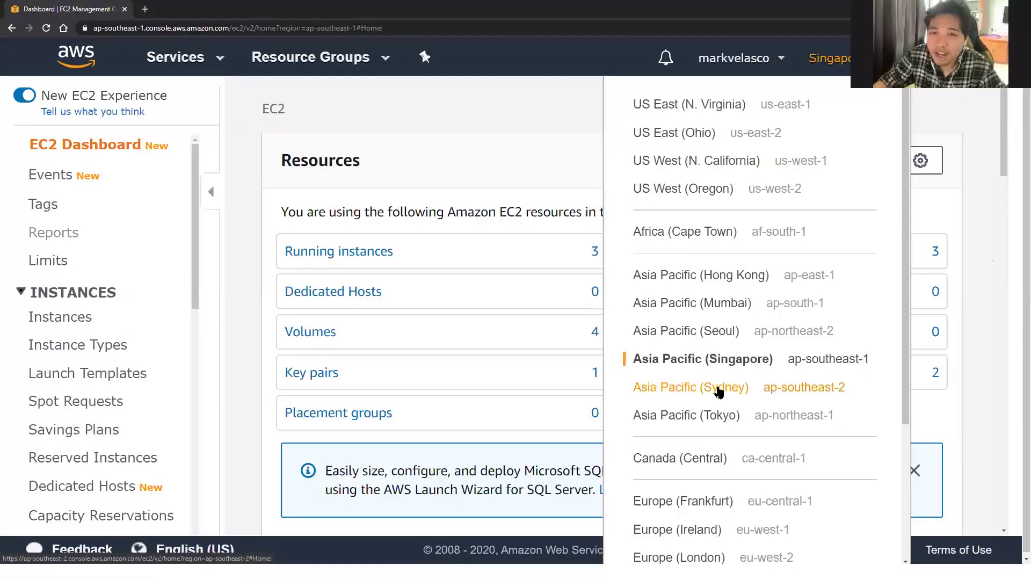
{"action": "left_click", "coordinate": [532, 96]}
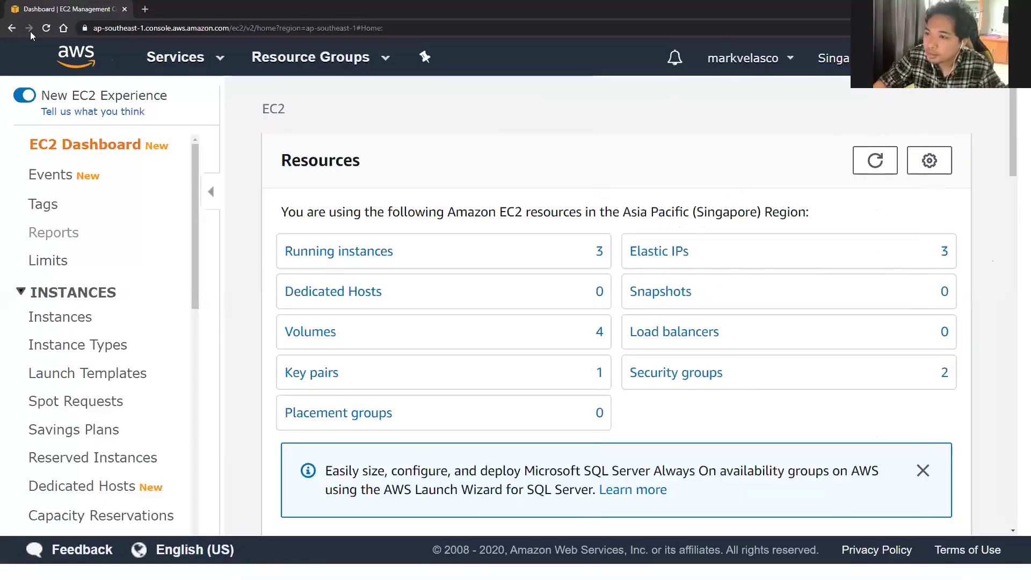
Open the AWS services catalogue and examine its Compute, Blockchain, Satellite and Analytics categories.
{"action": "left_click", "coordinate": [185, 61]}
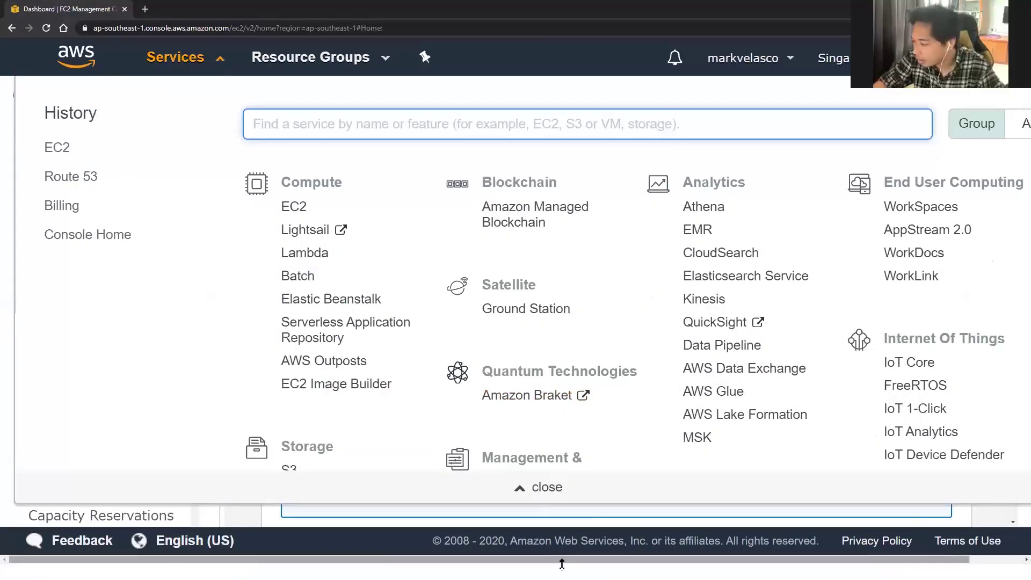
{"action": "left_click_drag", "start_coordinate": [568, 565], "coordinate": [677, 562]}
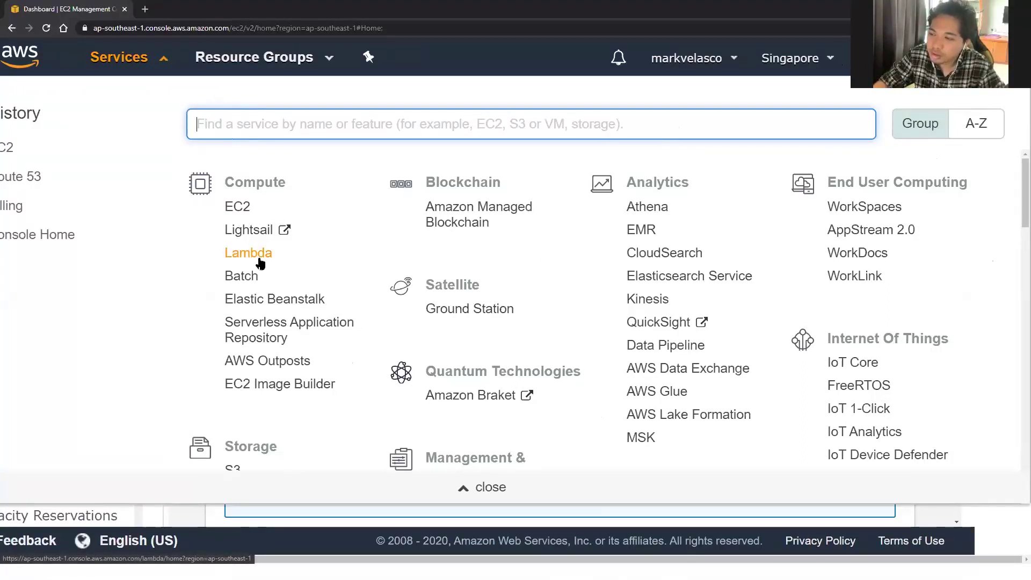
{"action": "scroll", "coordinate": [321, 263], "scroll_direction": "down", "scroll_amount": 1}
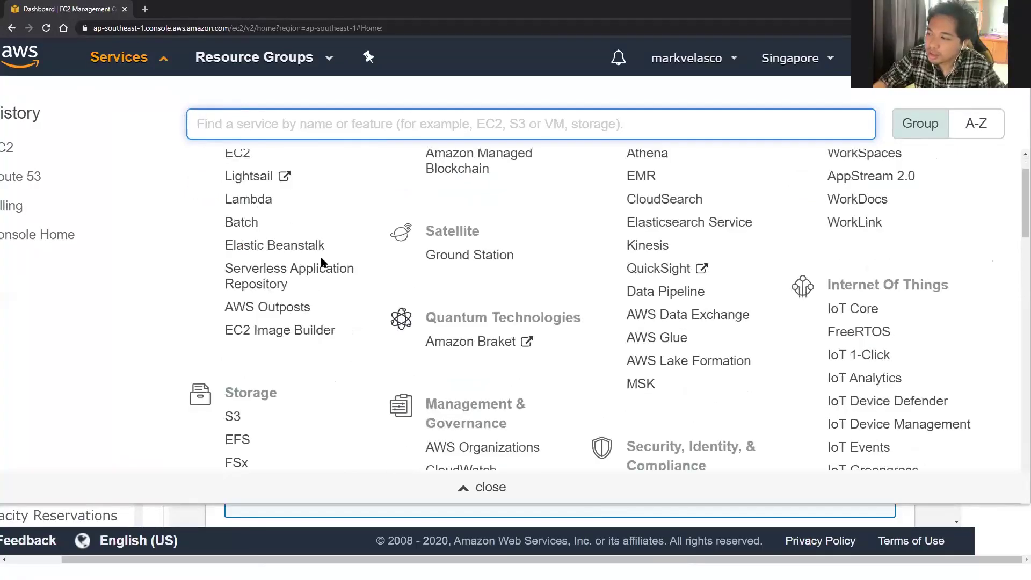
{"action": "scroll", "coordinate": [336, 199], "scroll_direction": "up", "scroll_amount": 1}
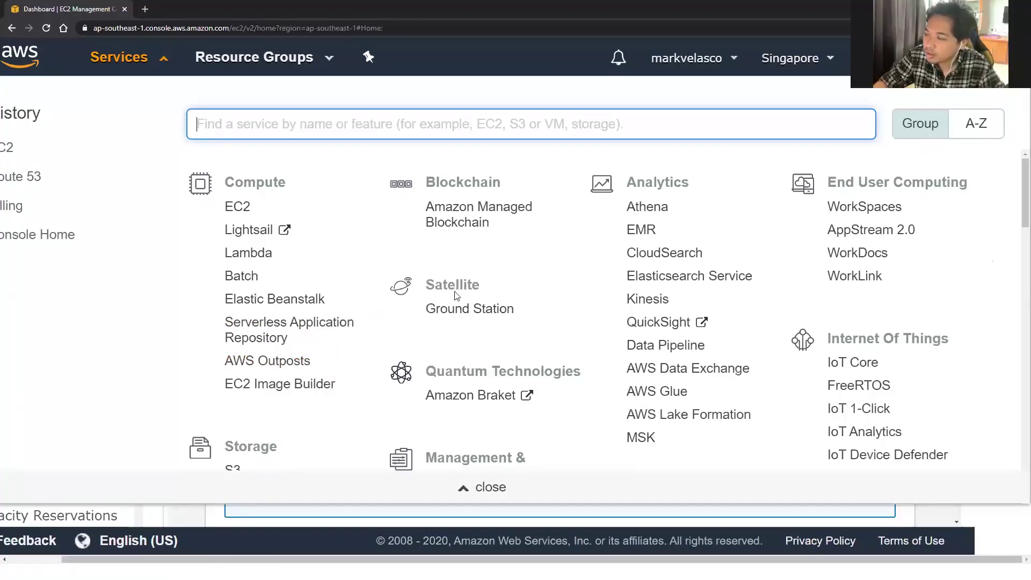
{"action": "scroll", "coordinate": [465, 294], "scroll_direction": "down", "scroll_amount": 1}
{"action": "scroll", "coordinate": [693, 223], "scroll_direction": "up", "scroll_amount": 1}
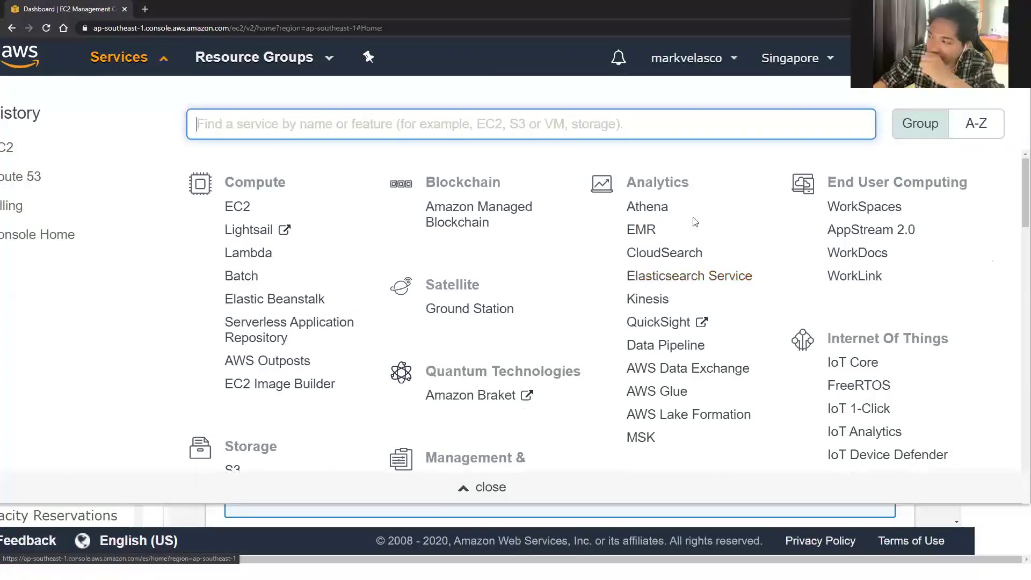
Review the Storage, Database, Migration & Transfer, Media Services and Mobile categories in the services catalogue.
{"action": "scroll", "coordinate": [808, 306], "scroll_direction": "down", "scroll_amount": 1}
{"action": "scroll", "coordinate": [832, 290], "scroll_direction": "down", "scroll_amount": 2}
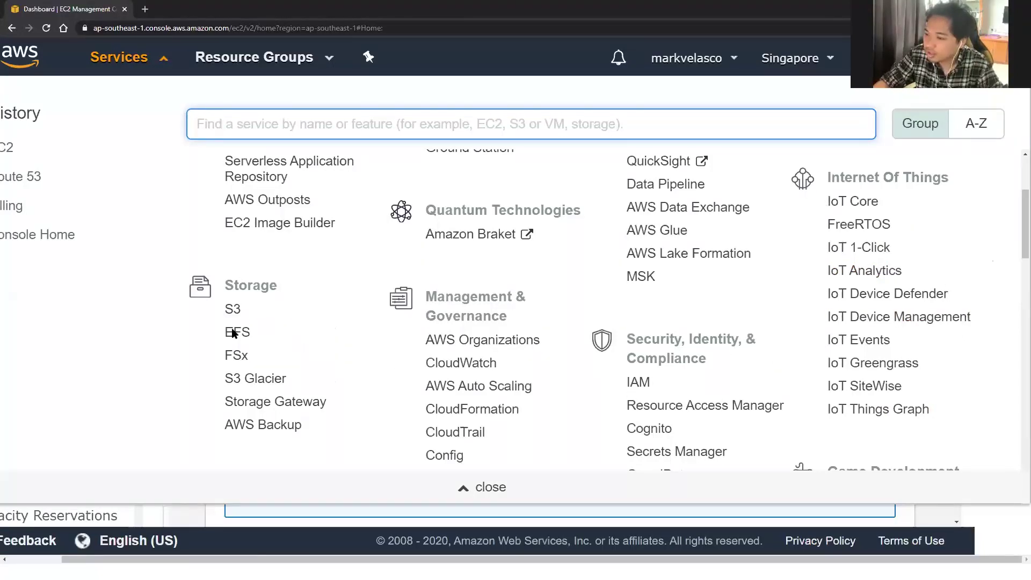
{"action": "scroll", "coordinate": [343, 405], "scroll_direction": "down", "scroll_amount": 3}
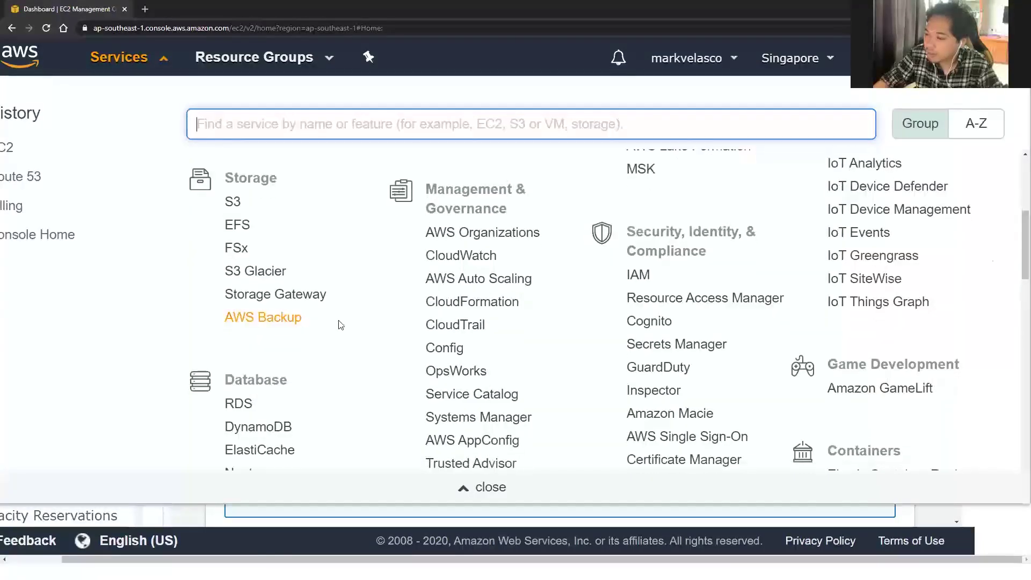
{"action": "scroll", "coordinate": [274, 296], "scroll_direction": "down", "scroll_amount": 2}
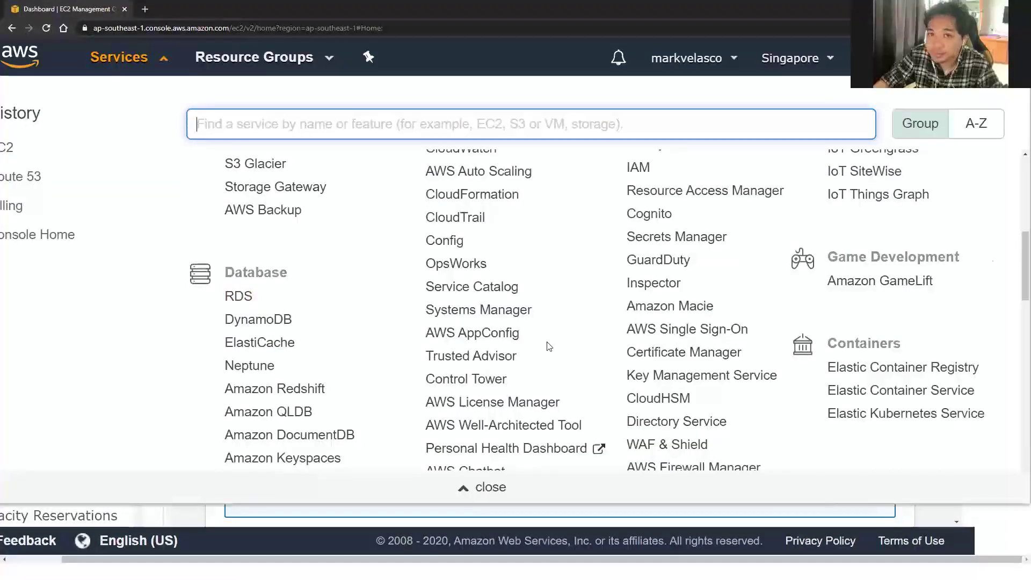
{"action": "scroll", "coordinate": [547, 346], "scroll_direction": "down", "scroll_amount": 2}
{"action": "scroll", "coordinate": [537, 345], "scroll_direction": "down", "scroll_amount": 3}
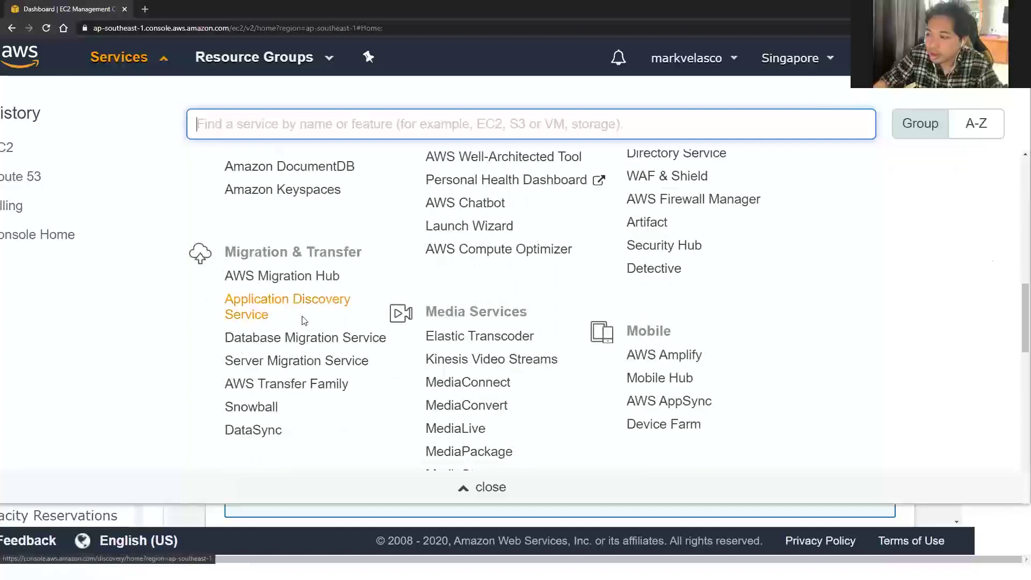
{"action": "scroll", "coordinate": [285, 368], "scroll_direction": "down", "scroll_amount": 1}
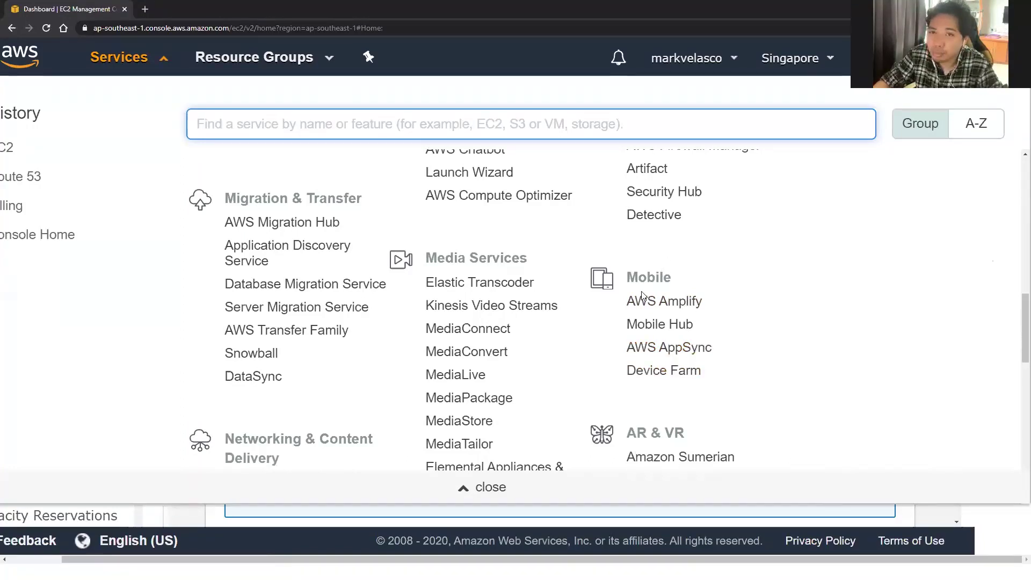
{"action": "scroll", "coordinate": [642, 295], "scroll_direction": "down", "scroll_amount": 1}
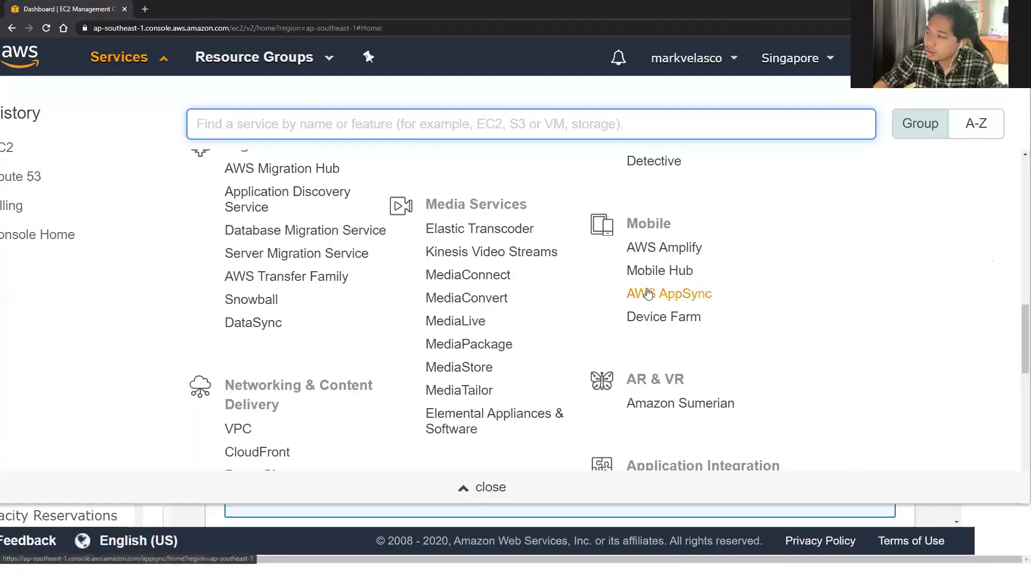
Review the Networking, Machine Learning, Developer Tools, Robotics and business categories of the services catalogue, and close the catalogue.
{"action": "scroll", "coordinate": [537, 301], "scroll_direction": "down", "scroll_amount": 2}
{"action": "scroll", "coordinate": [535, 303], "scroll_direction": "down", "scroll_amount": 3}
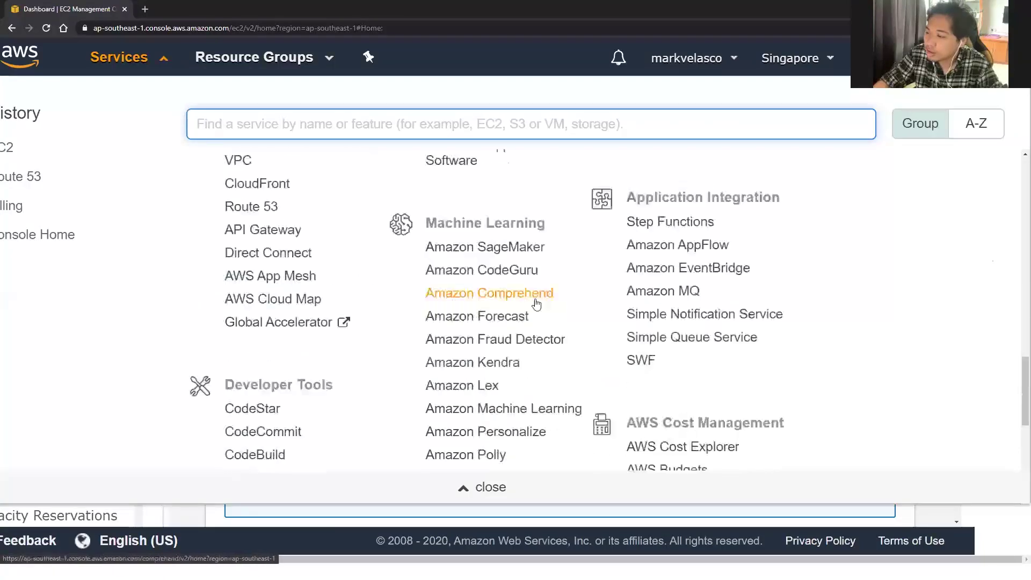
{"action": "scroll", "coordinate": [544, 295], "scroll_direction": "down", "scroll_amount": 2}
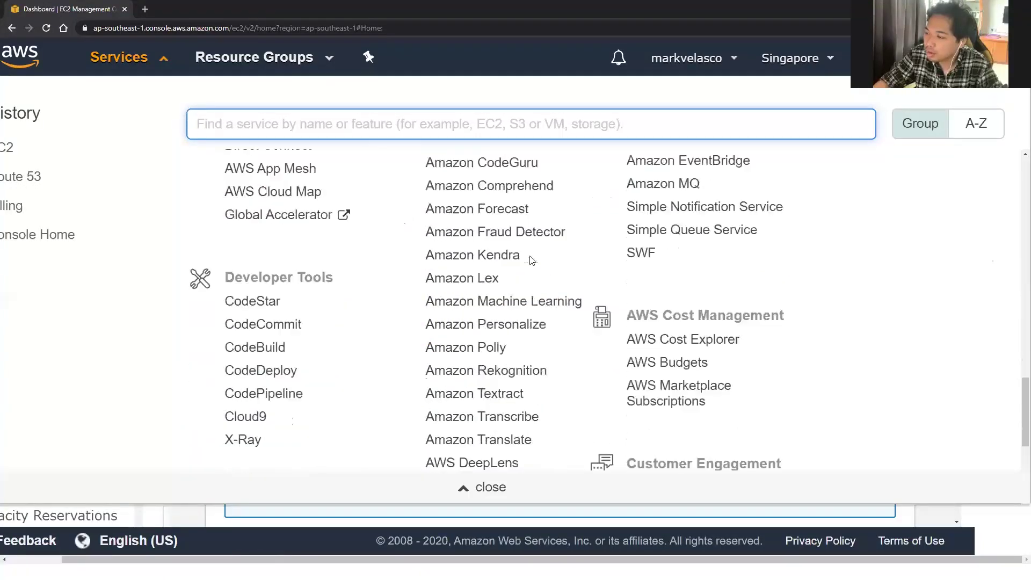
{"action": "scroll", "coordinate": [506, 231], "scroll_direction": "up", "scroll_amount": 1}
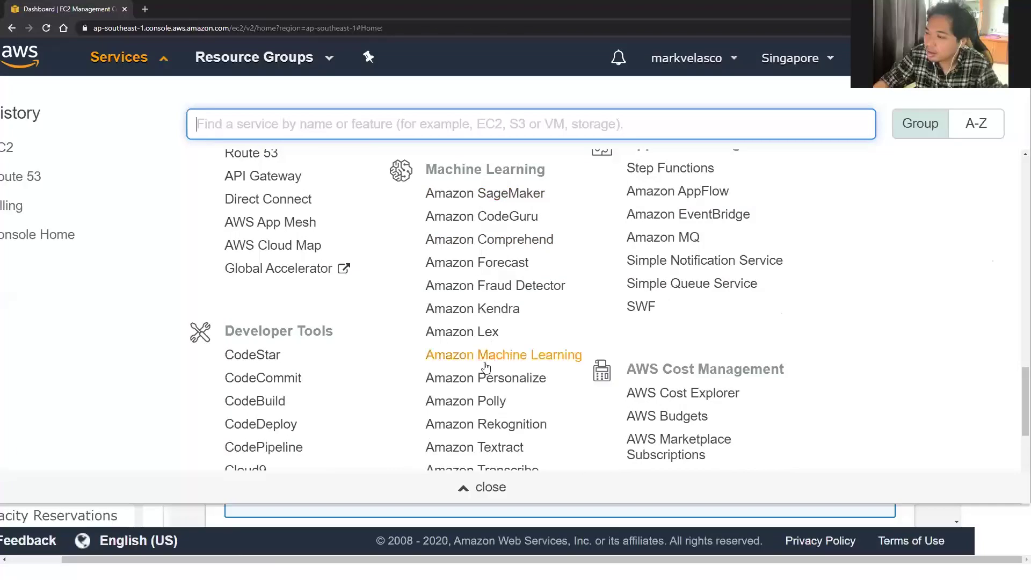
{"action": "scroll", "coordinate": [440, 301], "scroll_direction": "down", "scroll_amount": 4}
{"action": "scroll", "coordinate": [360, 225], "scroll_direction": "up", "scroll_amount": 1}
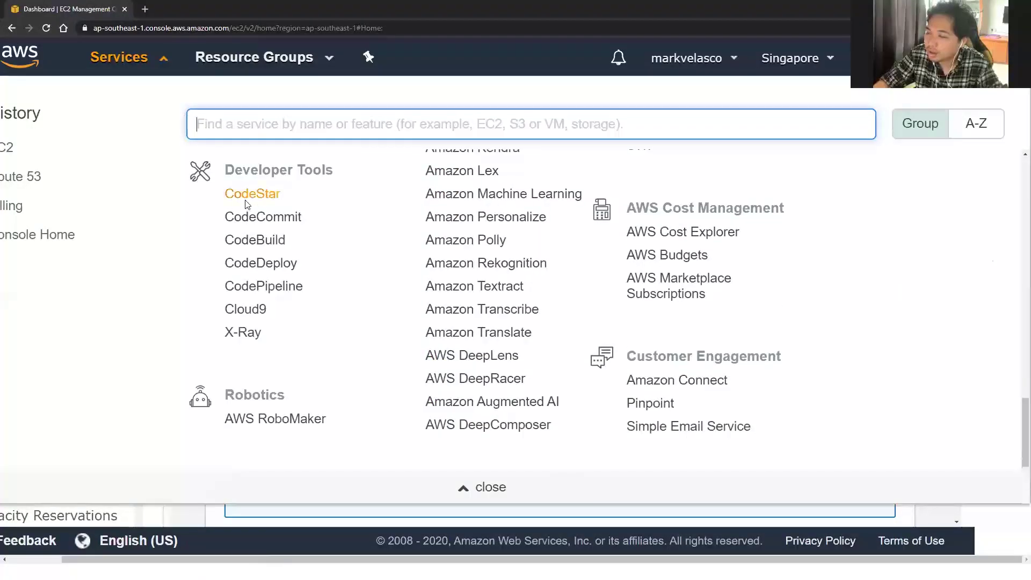
{"action": "scroll", "coordinate": [322, 312], "scroll_direction": "down", "scroll_amount": 3}
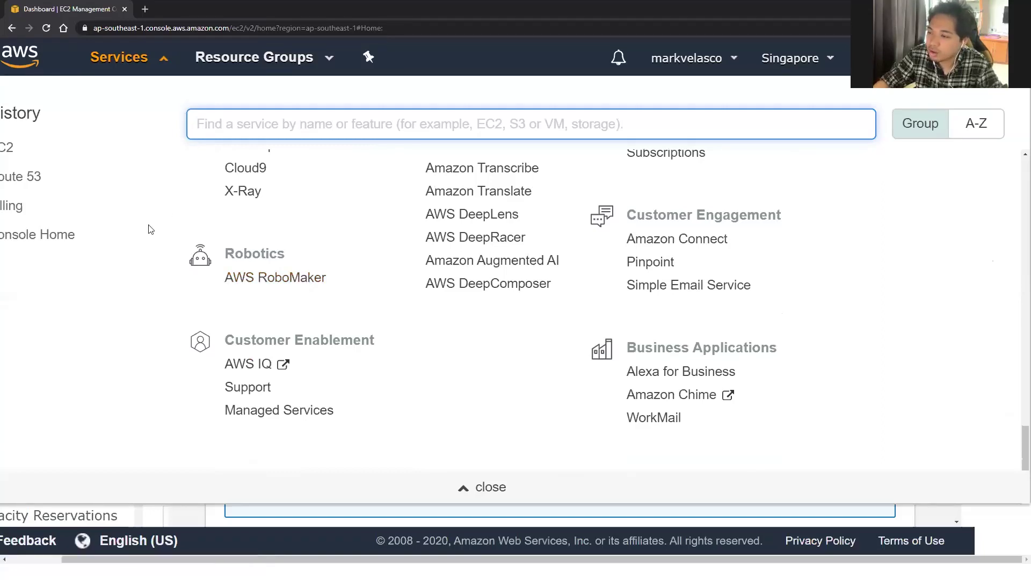
{"action": "scroll", "coordinate": [290, 245], "scroll_direction": "up", "scroll_amount": 5}
{"action": "scroll", "coordinate": [293, 248], "scroll_direction": "up", "scroll_amount": 5}
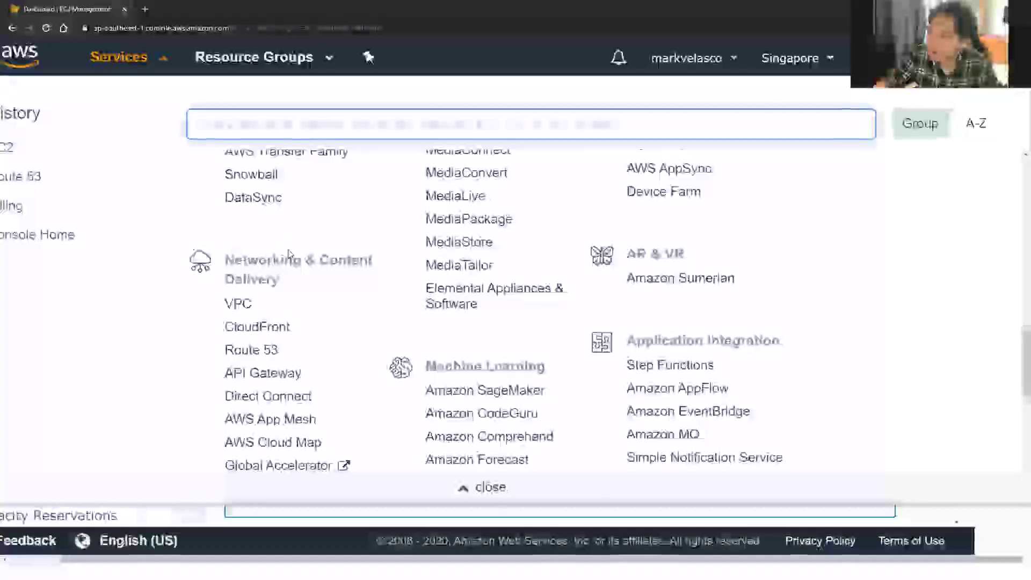
{"action": "scroll", "coordinate": [290, 252], "scroll_direction": "down", "scroll_amount": 9}
{"action": "scroll", "coordinate": [290, 252], "scroll_direction": "down", "scroll_amount": 1}
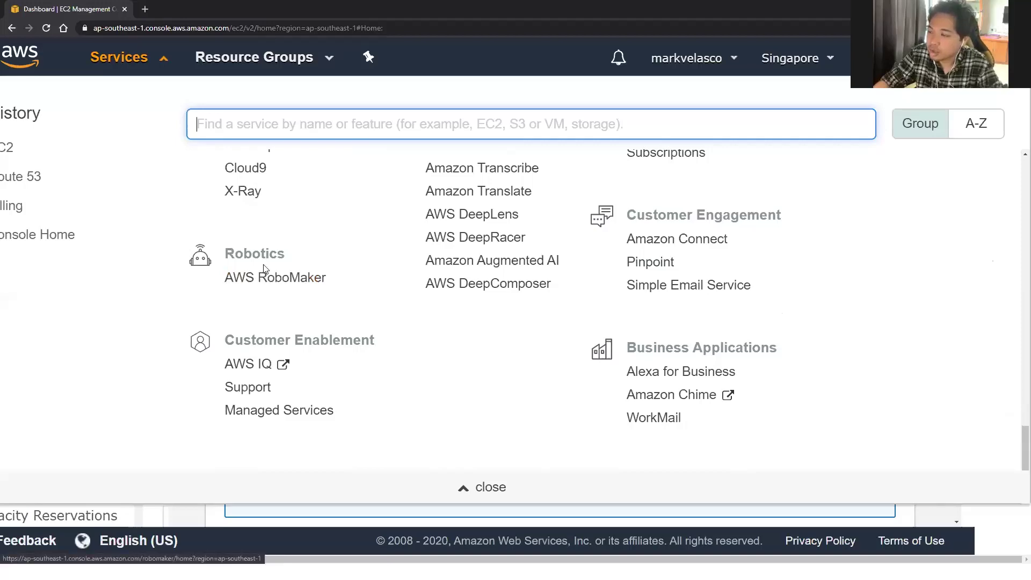
{"action": "left_click", "coordinate": [127, 78]}
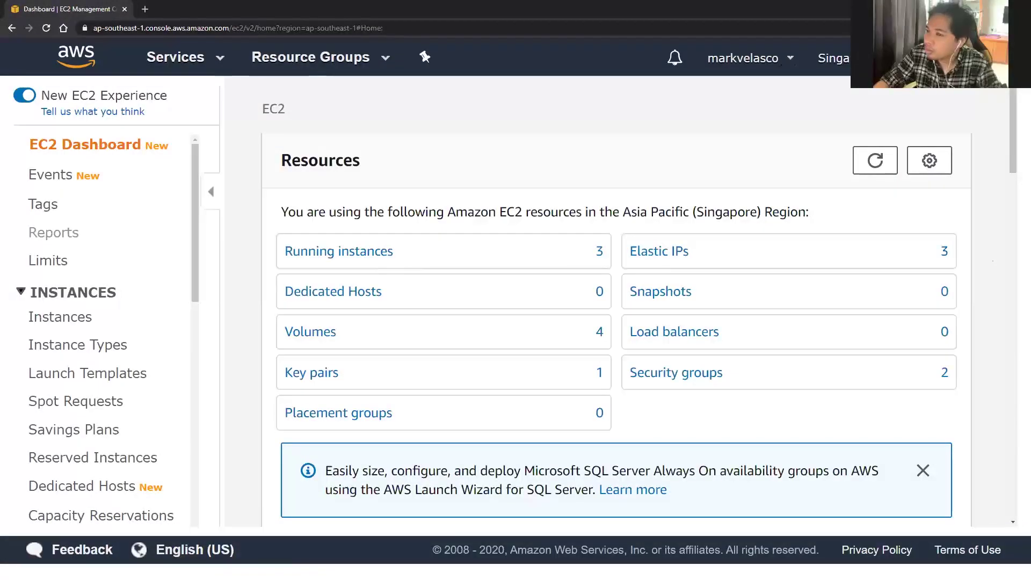
Look briefly at the EC2 events, and open the instances list to show the details of its first instance.
{"action": "left_click", "coordinate": [50, 175]}
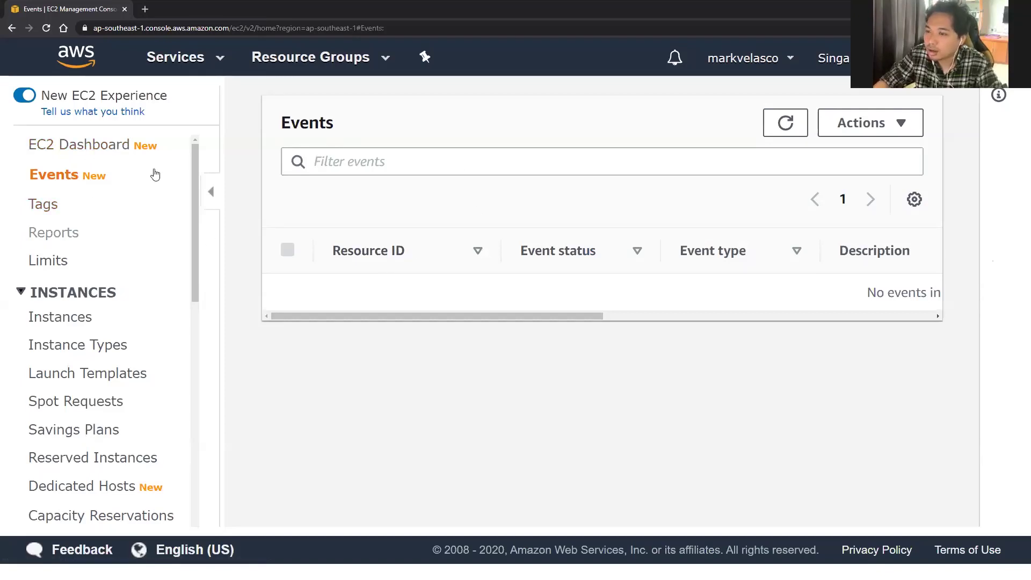
{"action": "left_click", "coordinate": [110, 319]}
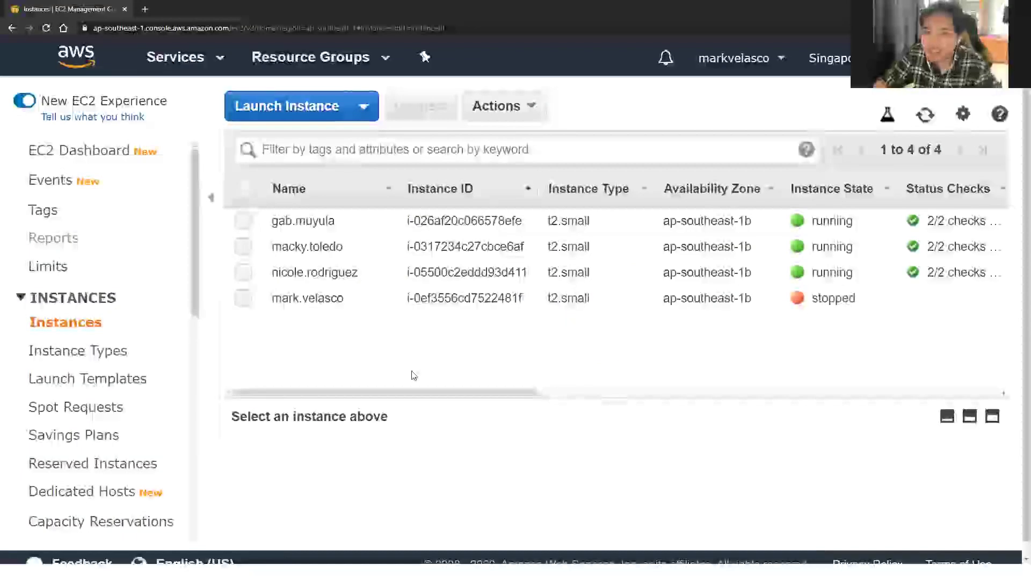
{"action": "left_click_drag", "start_coordinate": [409, 390], "coordinate": [565, 401]}
{"action": "scroll", "coordinate": [336, 218], "scroll_direction": "left", "scroll_amount": 3}
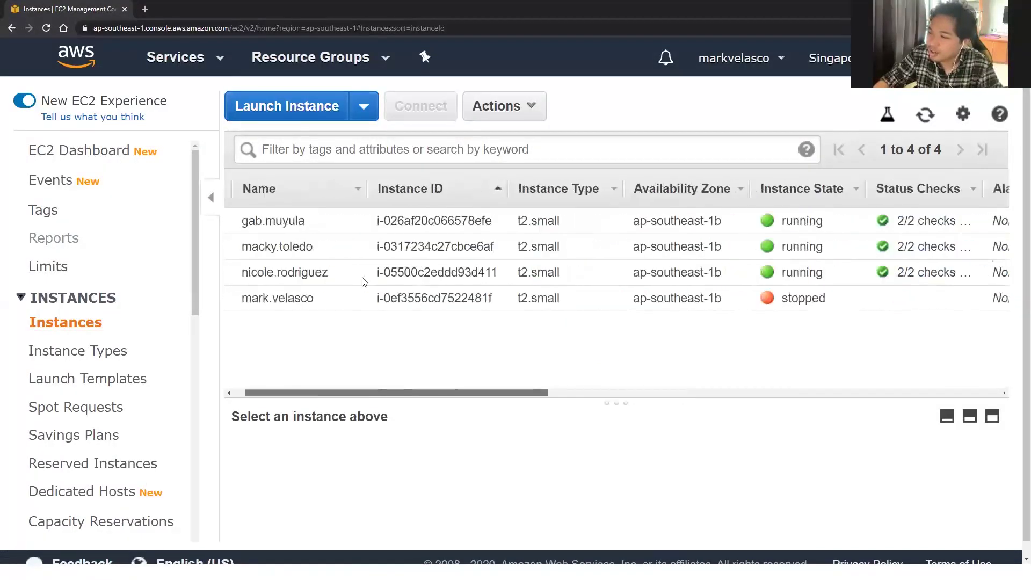
{"action": "left_click", "coordinate": [311, 232]}
{"action": "left_click", "coordinate": [311, 221]}
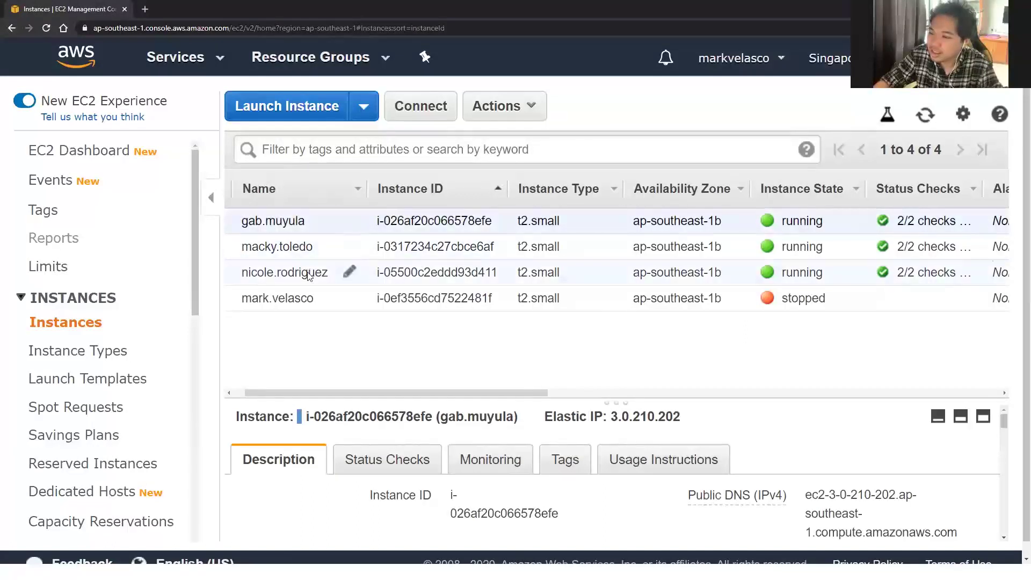
Show the details of the third instance and of the first instance, and enlarge the details pane.
{"action": "left_click", "coordinate": [300, 271]}
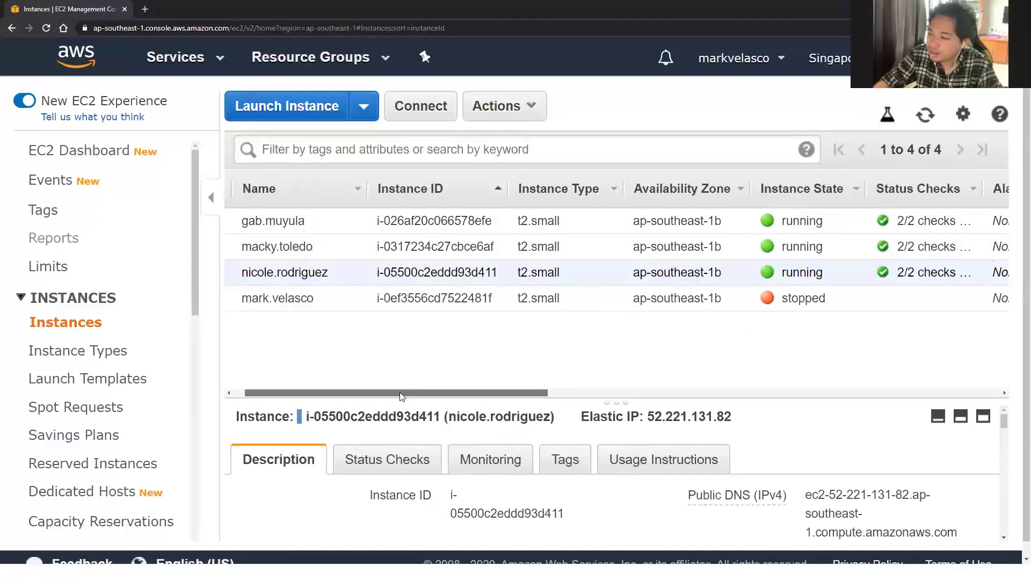
{"action": "left_click_drag", "start_coordinate": [400, 392], "coordinate": [389, 392]}
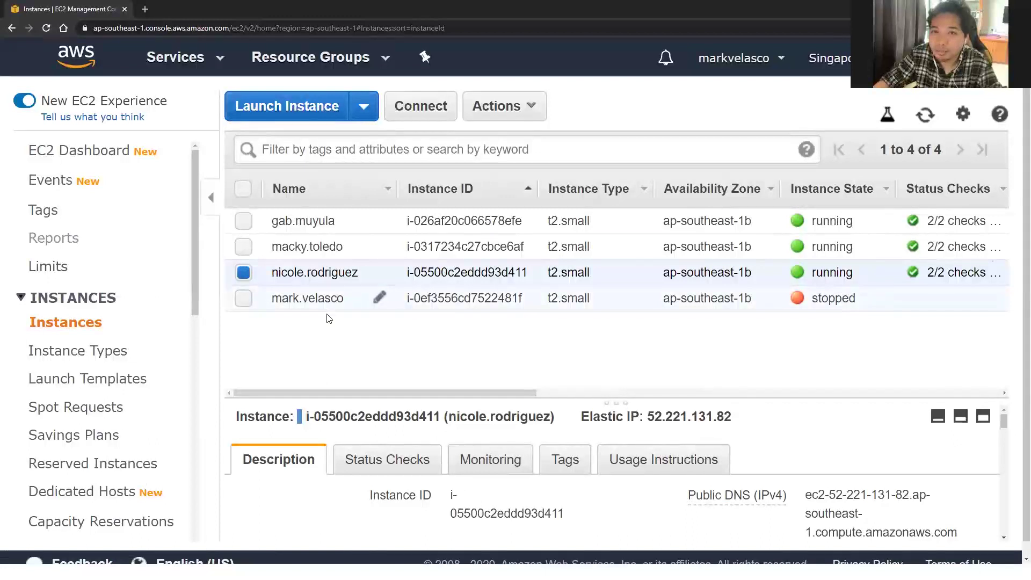
{"action": "left_click", "coordinate": [326, 230]}
{"action": "left_click", "coordinate": [326, 236]}
{"action": "left_click", "coordinate": [326, 224]}
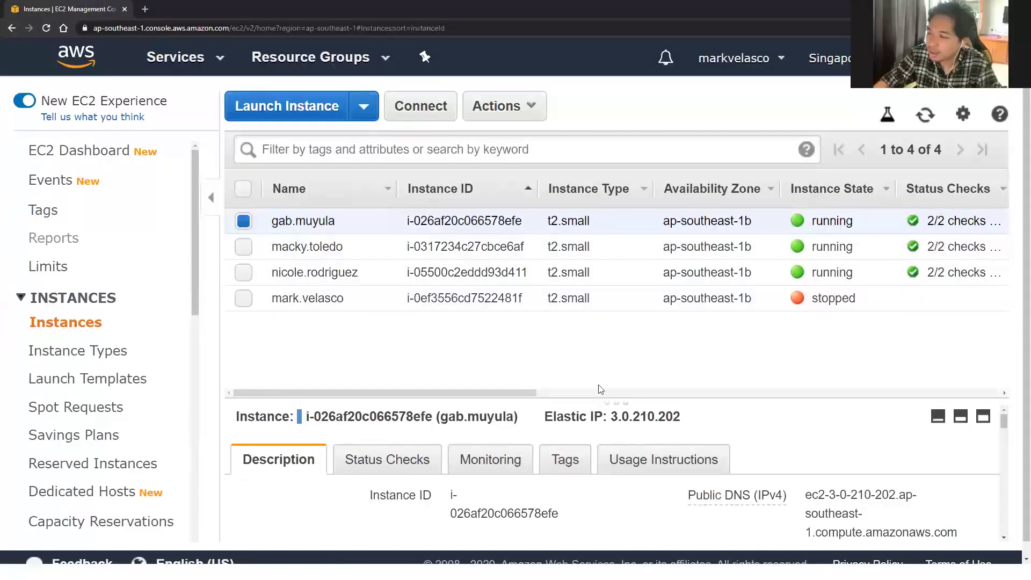
{"action": "left_click_drag", "start_coordinate": [600, 400], "coordinate": [598, 375]}
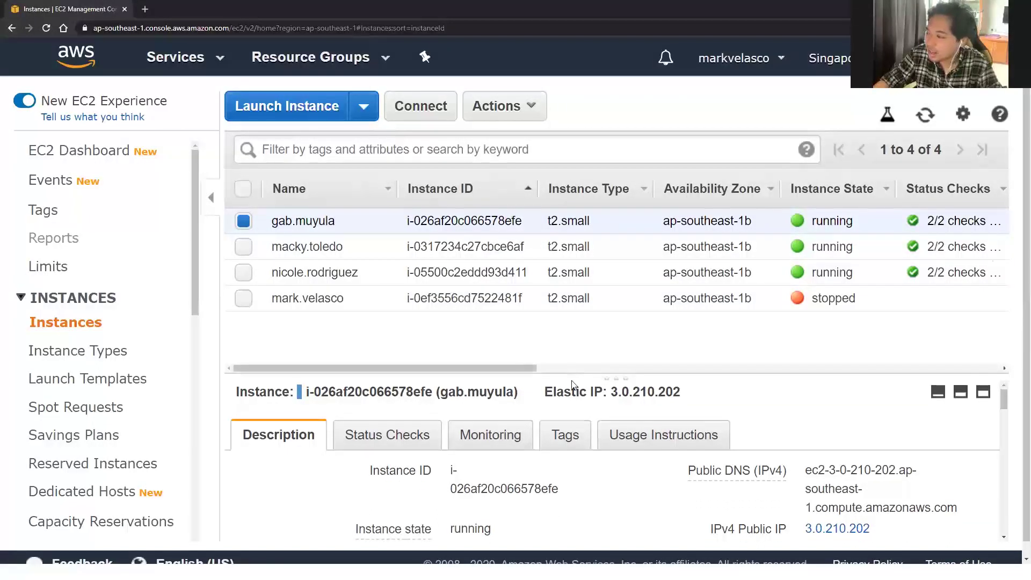
Open the first instance's public DNS address with the /blog path in a new browser tab.
{"action": "triple_click", "coordinate": [863, 484]}
{"action": "key", "text": "ctrl+c"}
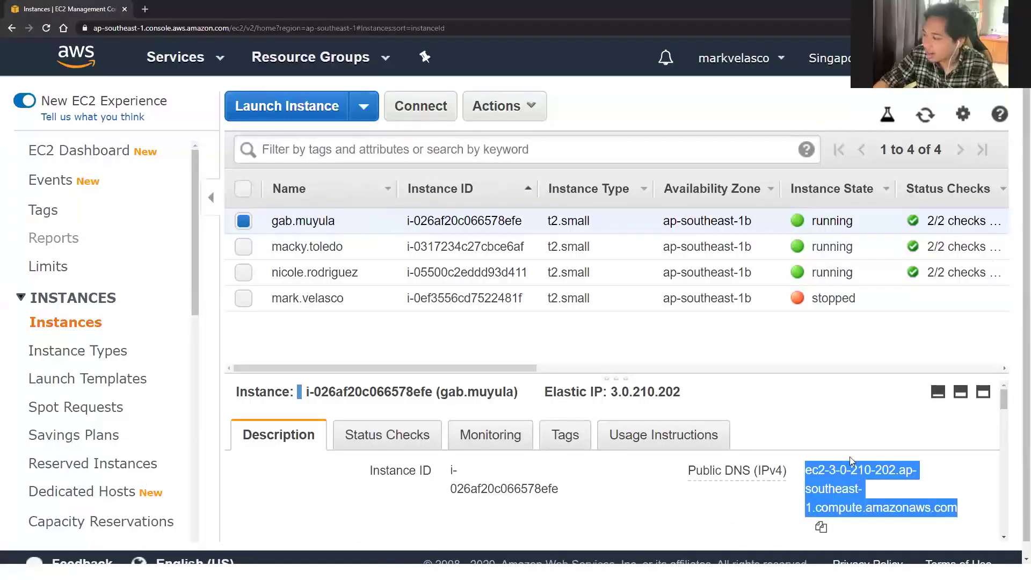
{"action": "left_click", "coordinate": [144, 9]}
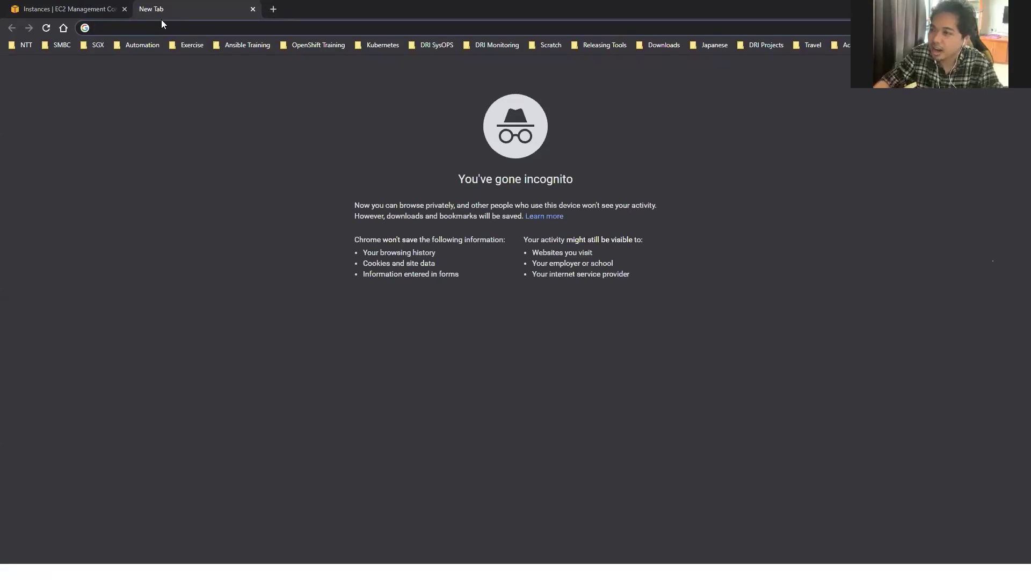
{"action": "key", "text": "ctrl+v"}
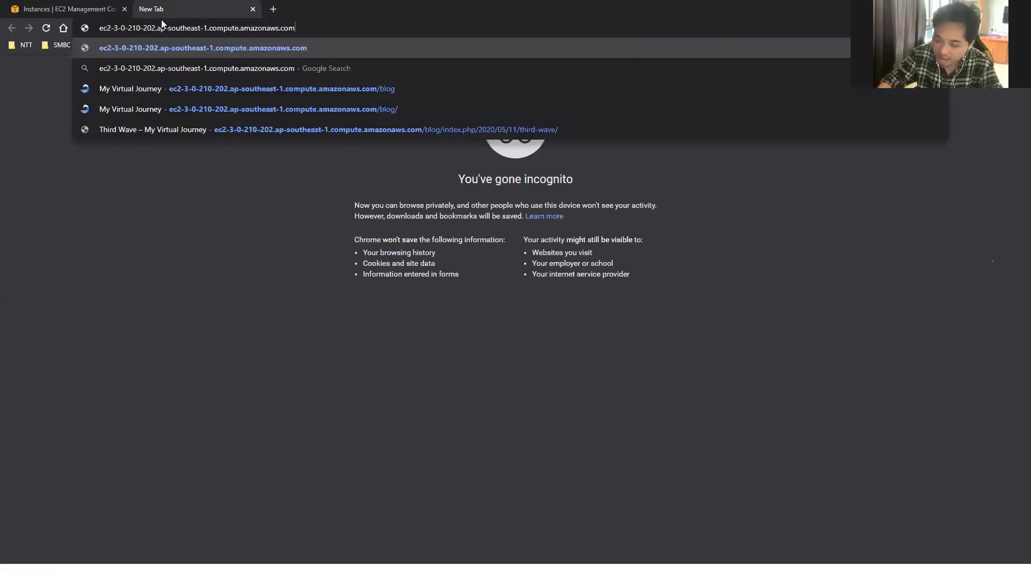
{"action": "type", "text": "/bl"}
{"action": "key", "text": "Return"}
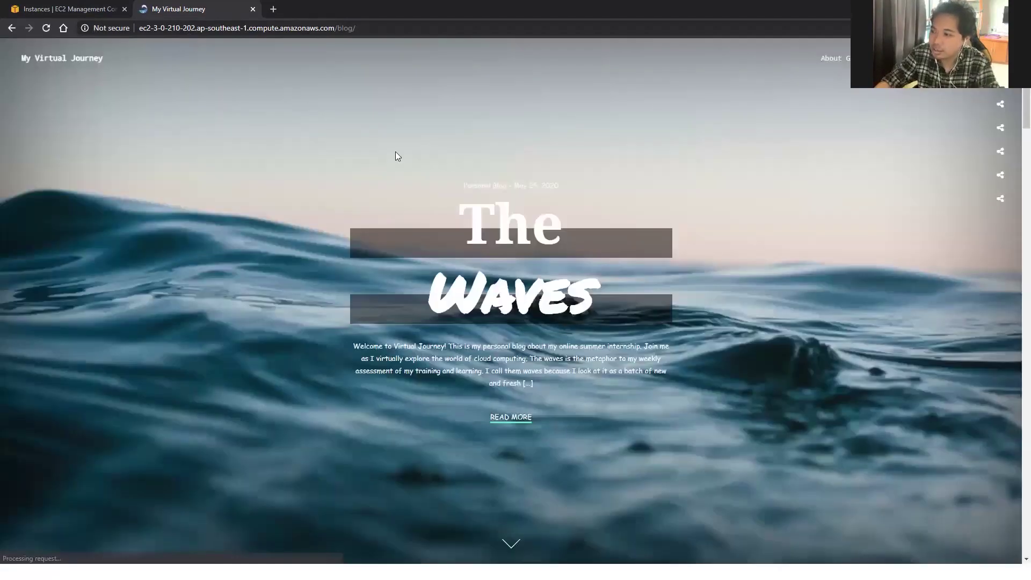
Look over the blog's home page, and open and skim its post "The Waves".
{"action": "scroll", "coordinate": [407, 163], "scroll_direction": "down", "scroll_amount": 2}
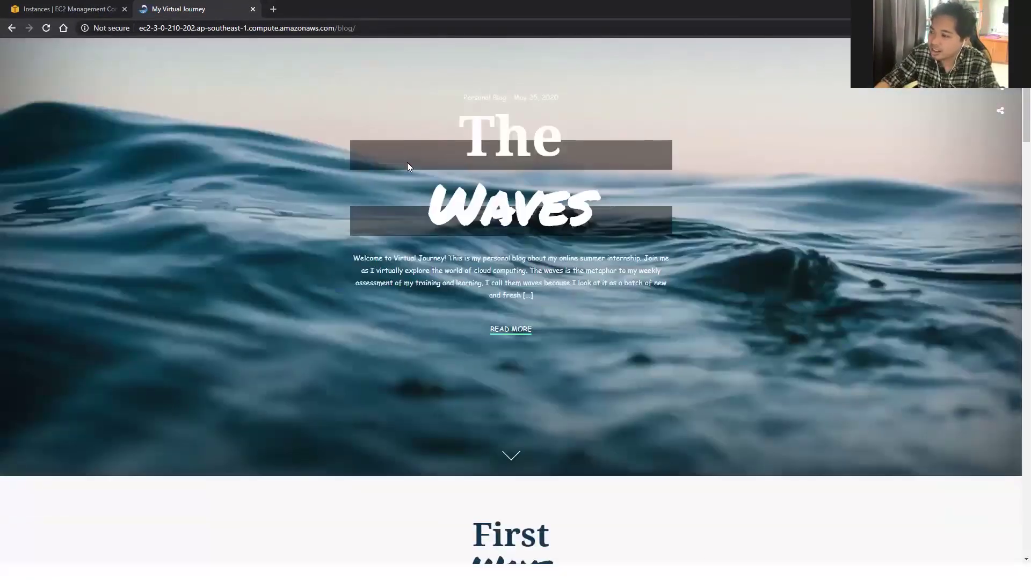
{"action": "scroll", "coordinate": [406, 162], "scroll_direction": "down", "scroll_amount": 2}
{"action": "scroll", "coordinate": [540, 446], "scroll_direction": "up", "scroll_amount": 3}
{"action": "left_click", "coordinate": [505, 418]}
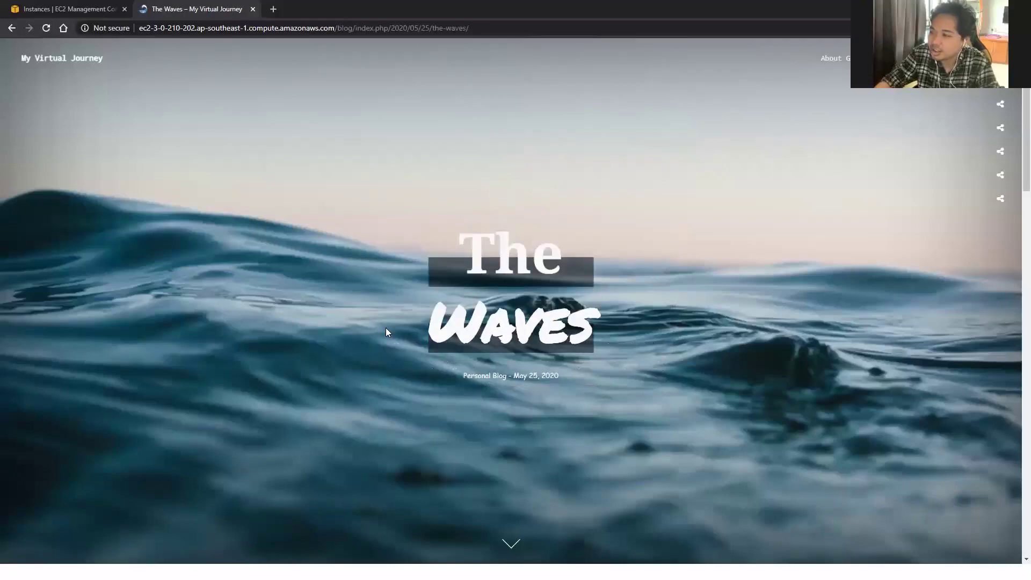
{"action": "scroll", "coordinate": [386, 330], "scroll_direction": "down", "scroll_amount": 15}
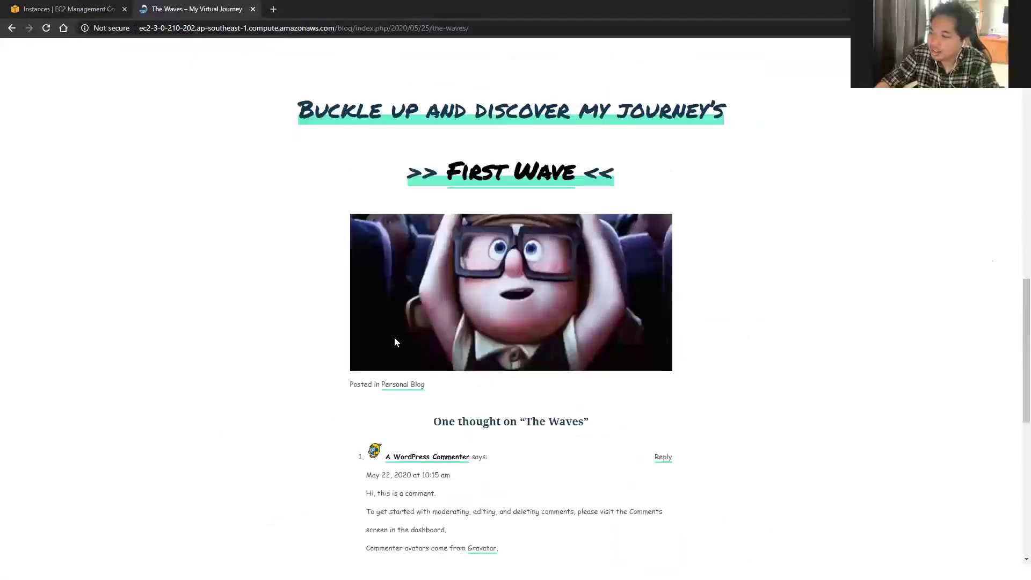
{"action": "scroll", "coordinate": [394, 338], "scroll_direction": "down", "scroll_amount": 5}
{"action": "scroll", "coordinate": [371, 210], "scroll_direction": "up", "scroll_amount": 10}
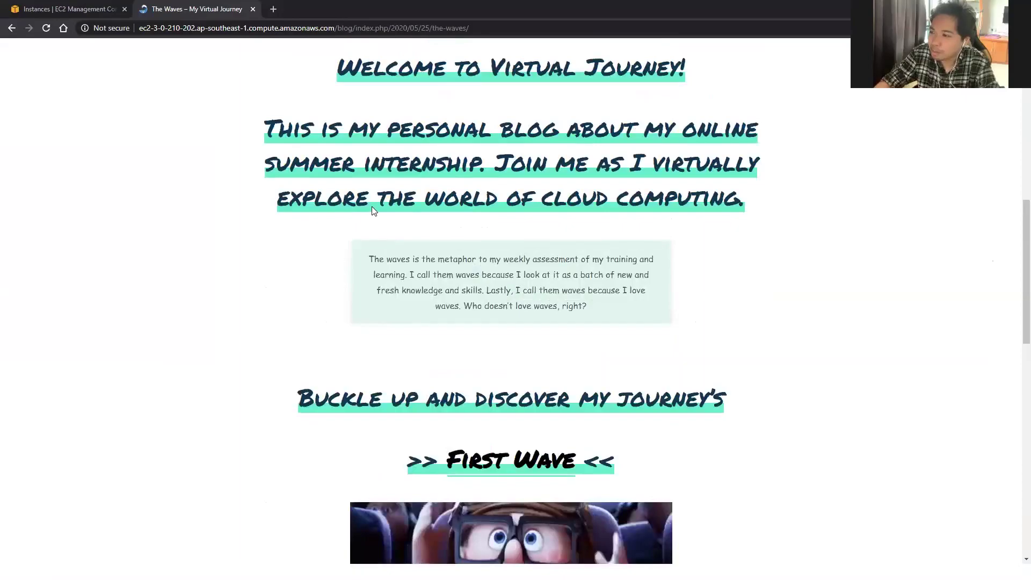
{"action": "scroll", "coordinate": [374, 210], "scroll_direction": "up", "scroll_amount": 5}
Return to the instances list and open the third instance's public DNS address in a new browser tab.
{"action": "key", "text": "ctrl+shift+Tab"}
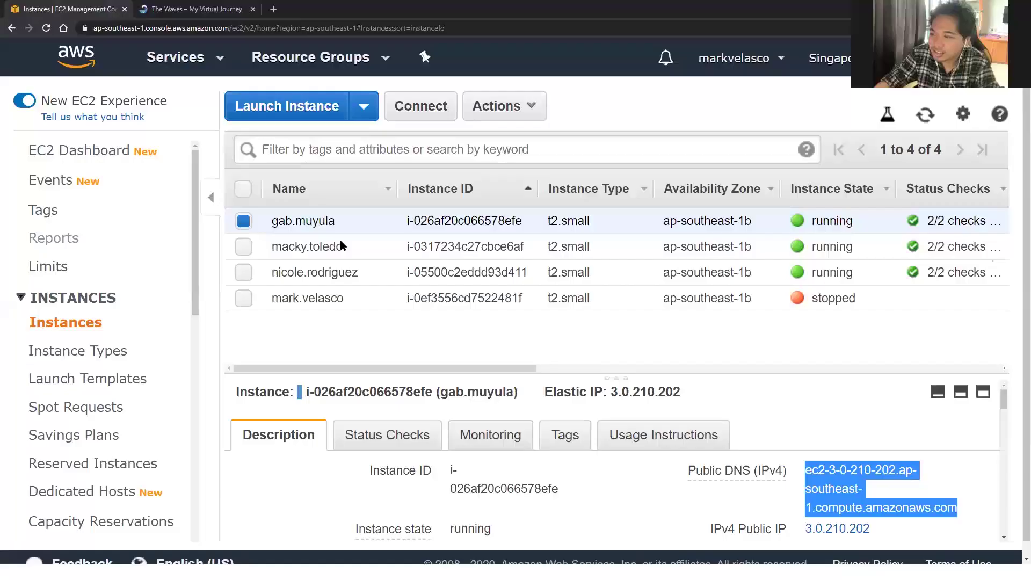
{"action": "left_click_drag", "start_coordinate": [265, 225], "coordinate": [333, 223]}
{"action": "left_click_drag", "start_coordinate": [271, 250], "coordinate": [317, 264]}
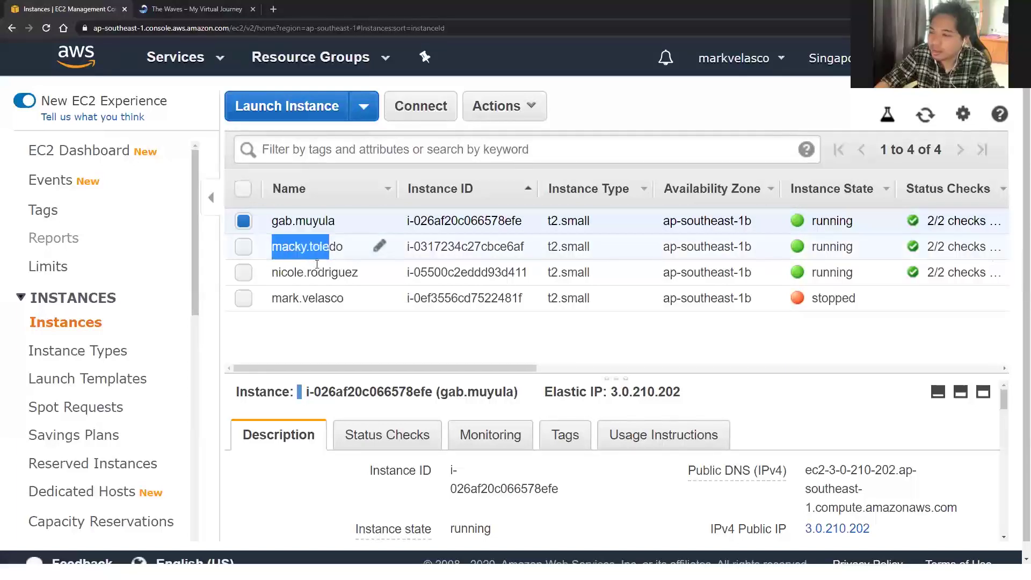
{"action": "left_click", "coordinate": [285, 273]}
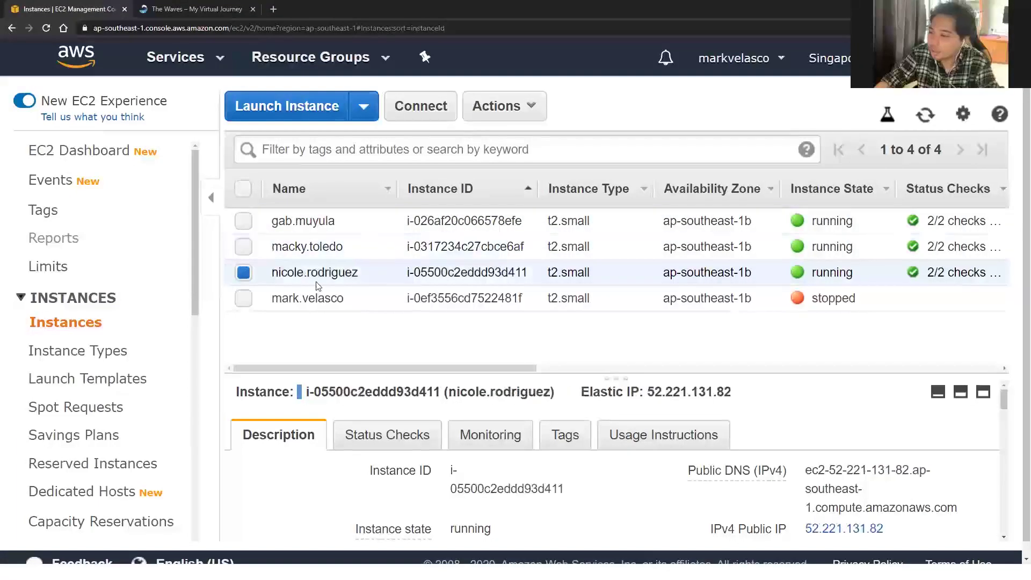
{"action": "triple_click", "coordinate": [824, 501]}
{"action": "key", "text": "ctrl+c"}
{"action": "left_click", "coordinate": [270, 8]}
{"action": "key", "text": "ctrl+v"}
{"action": "key", "text": "Return"}
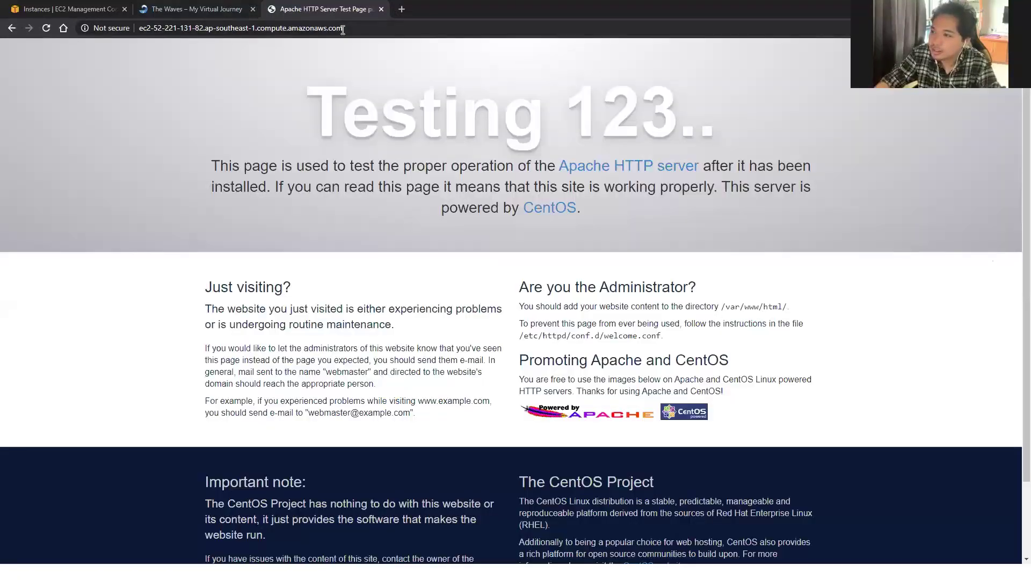
Add /blog to the third instance's address and look over the blog it hosts.
{"action": "left_click", "coordinate": [382, 29]}
{"action": "type", "text": "/blog"}
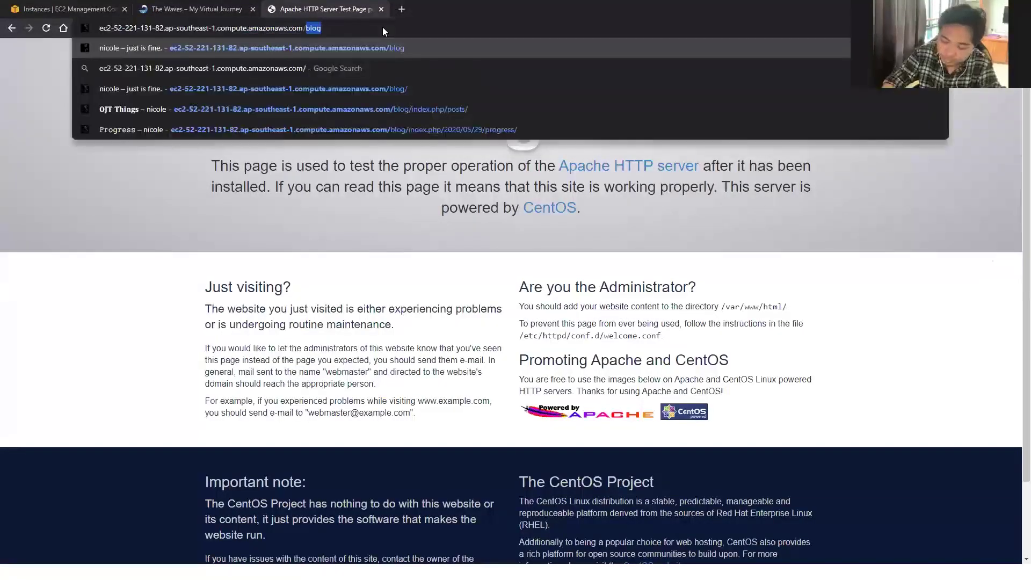
{"action": "key", "text": "Return"}
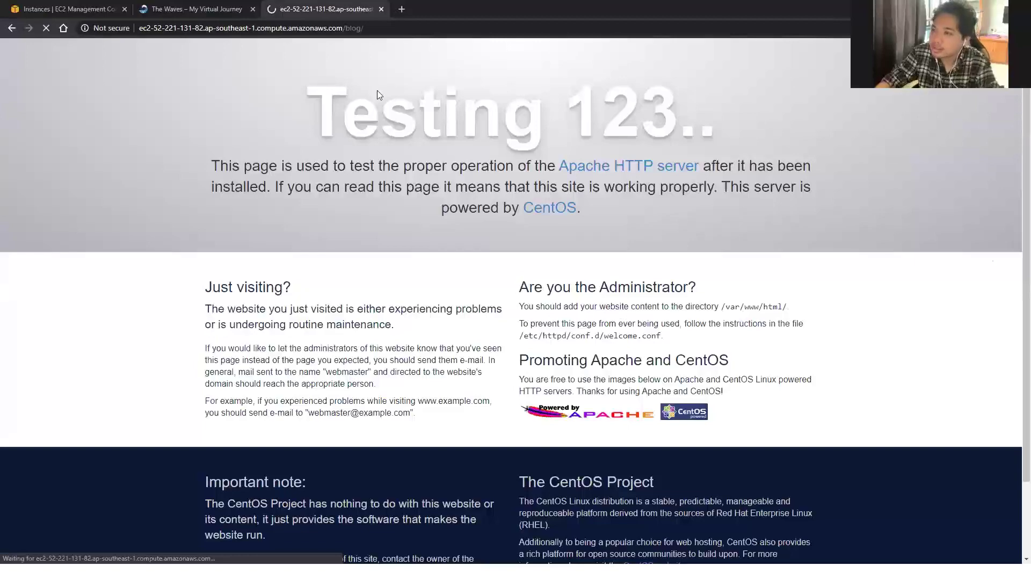
{"action": "scroll", "coordinate": [376, 161], "scroll_direction": "down", "scroll_amount": 4}
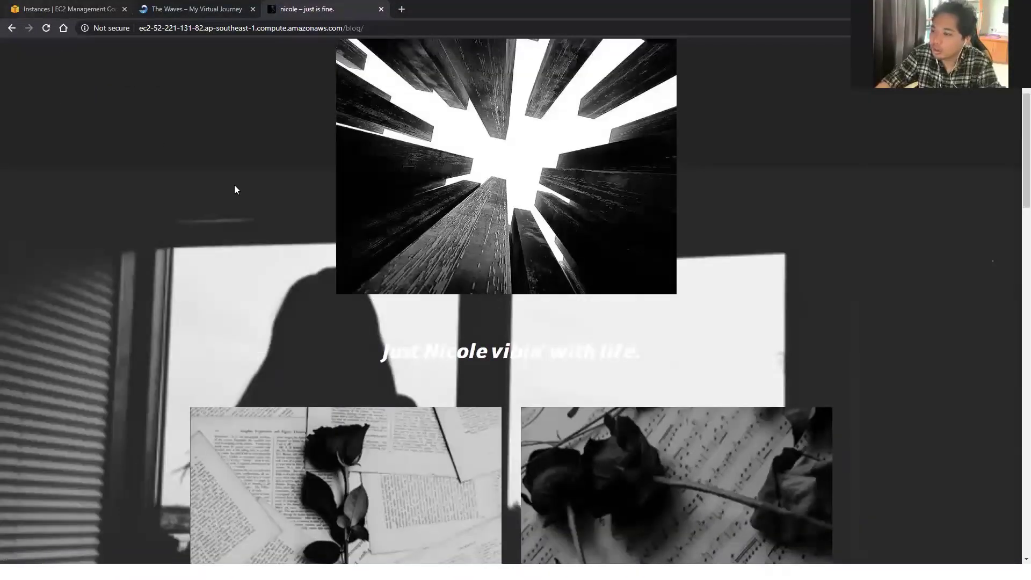
Open the second instance's public DNS address in a new browser tab and highlight the blog's title.
{"action": "key", "text": "ctrl+1"}
{"action": "left_click", "coordinate": [365, 246]}
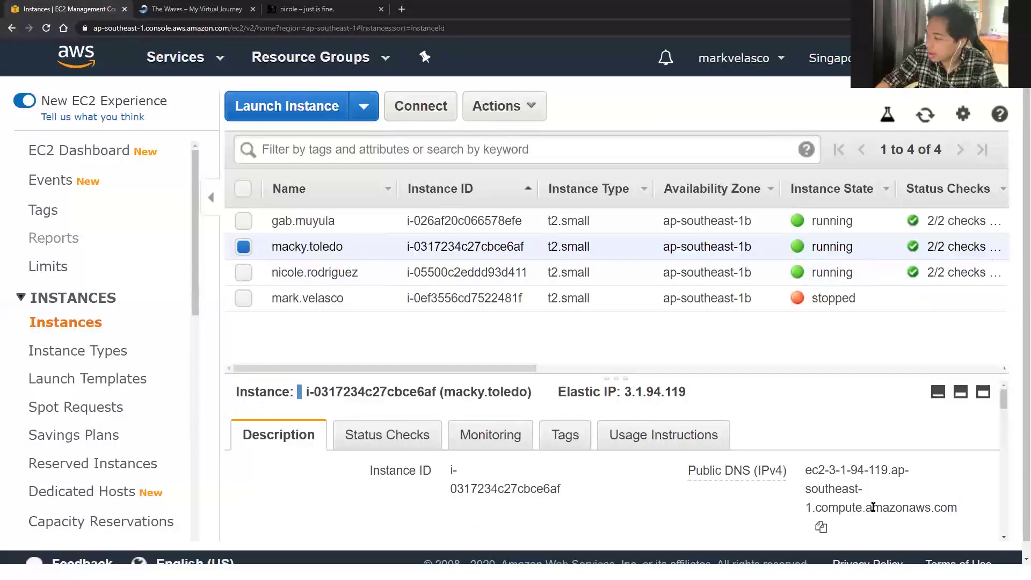
{"action": "triple_click", "coordinate": [873, 507]}
{"action": "key", "text": "ctrl+c"}
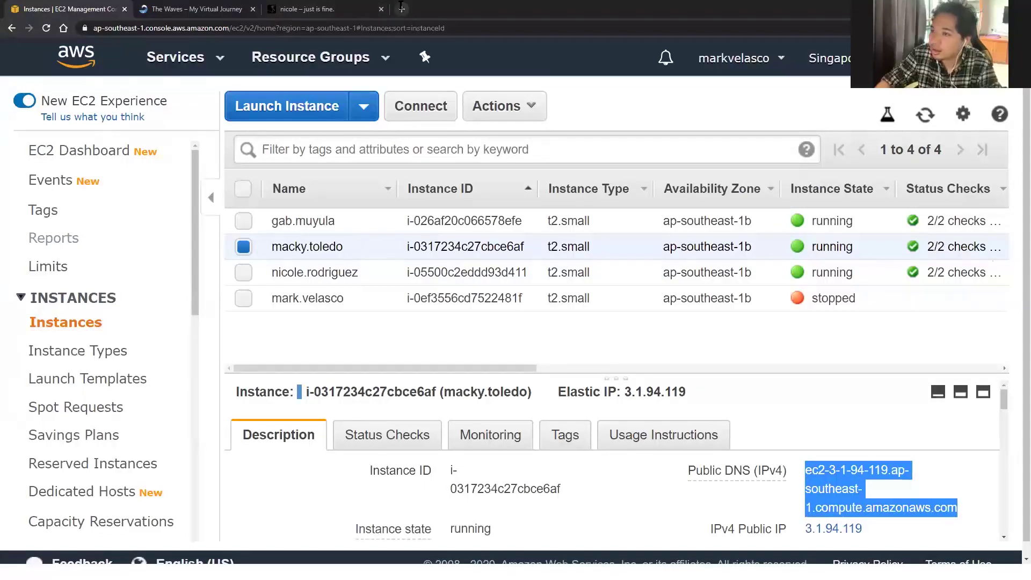
{"action": "left_click", "coordinate": [400, 9]}
{"action": "key", "text": "ctrl+v"}
{"action": "key", "text": "Return"}
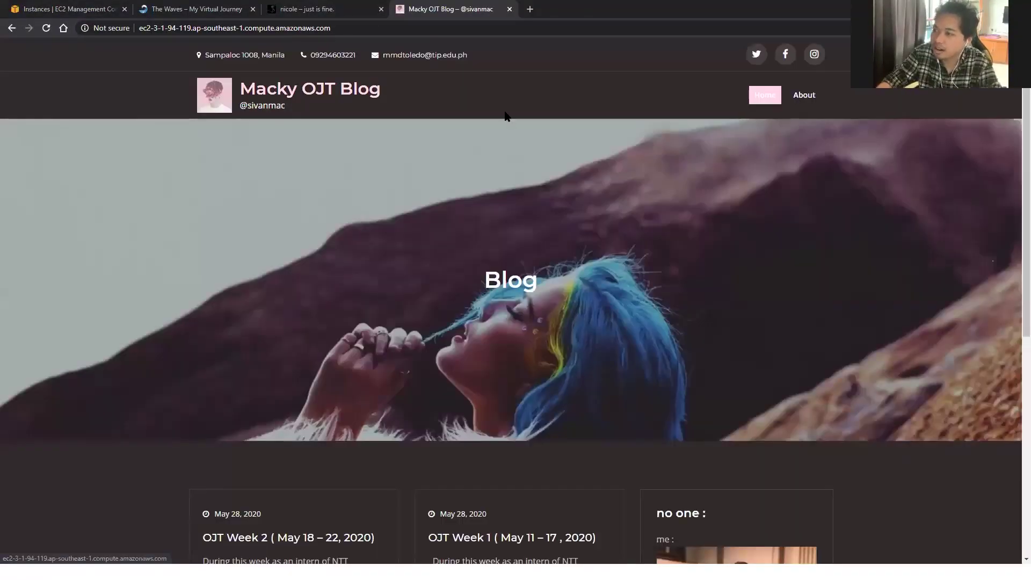
{"action": "left_click_drag", "start_coordinate": [504, 112], "coordinate": [187, 60]}
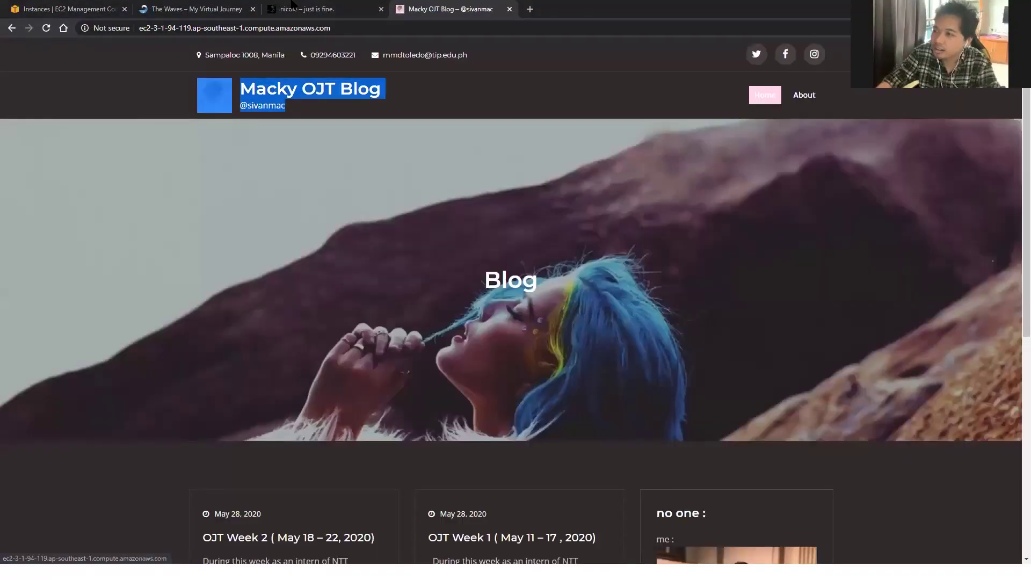
Return to the EC2 console, check the region list, and open the account settings page in a new tab.
{"action": "left_click", "coordinate": [294, 8]}
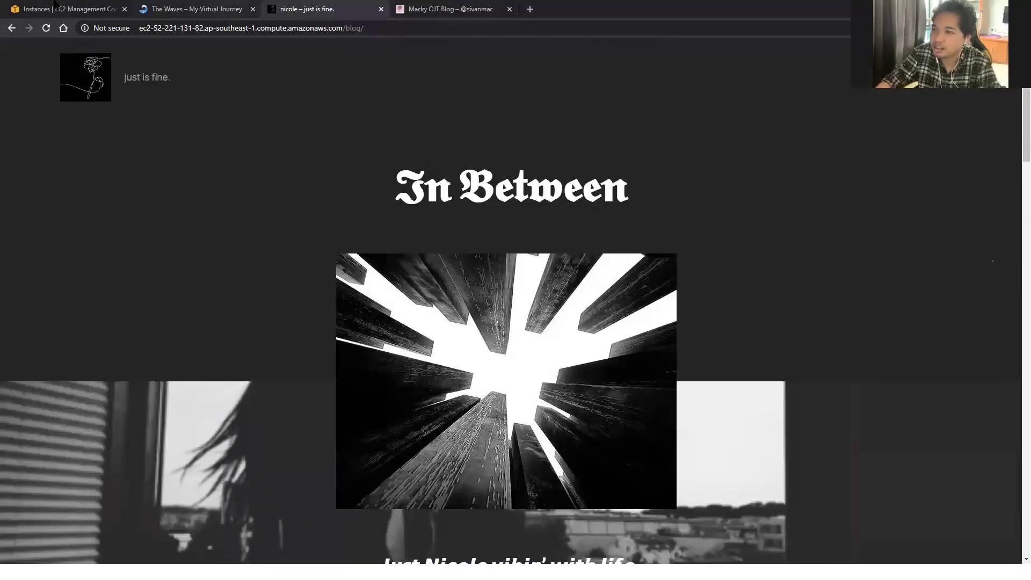
{"action": "key", "text": "ctrl+shift+Tab"}
{"action": "key", "text": "ctrl+shift+Tab"}
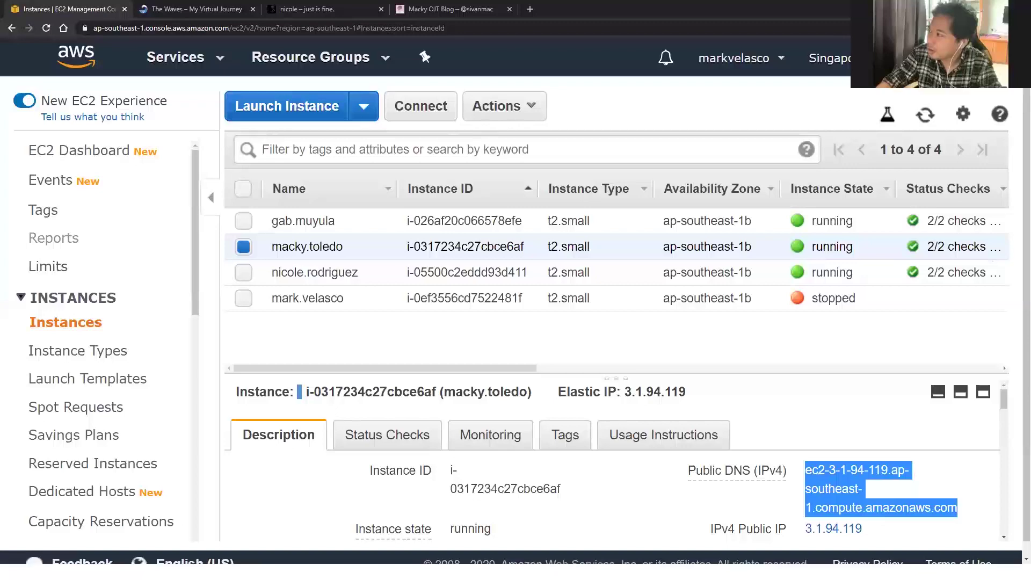
{"action": "left_click", "coordinate": [999, 58]}
{"action": "left_click", "coordinate": [829, 58]}
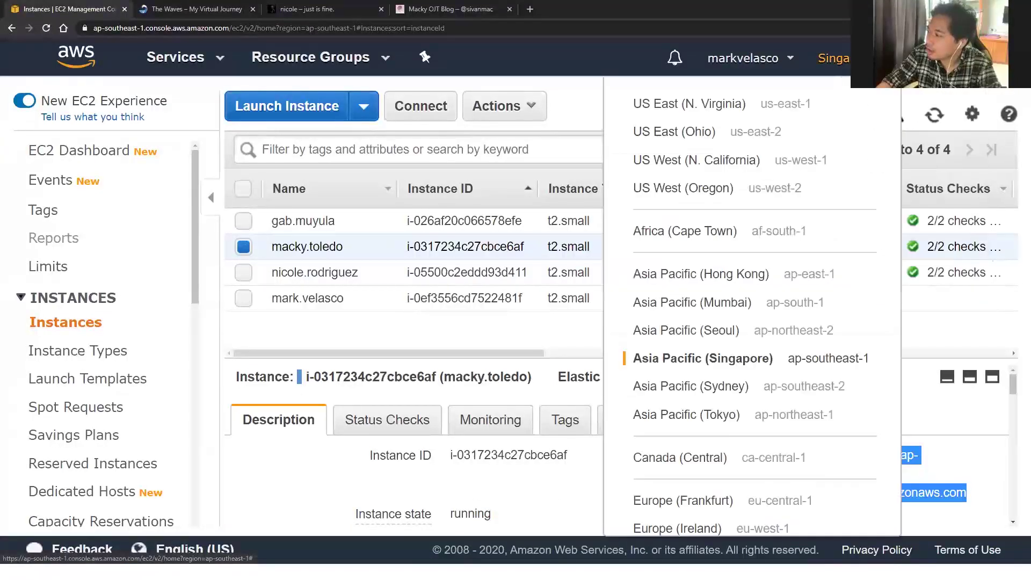
{"action": "left_click", "coordinate": [765, 63]}
{"action": "left_click", "coordinate": [681, 101]}
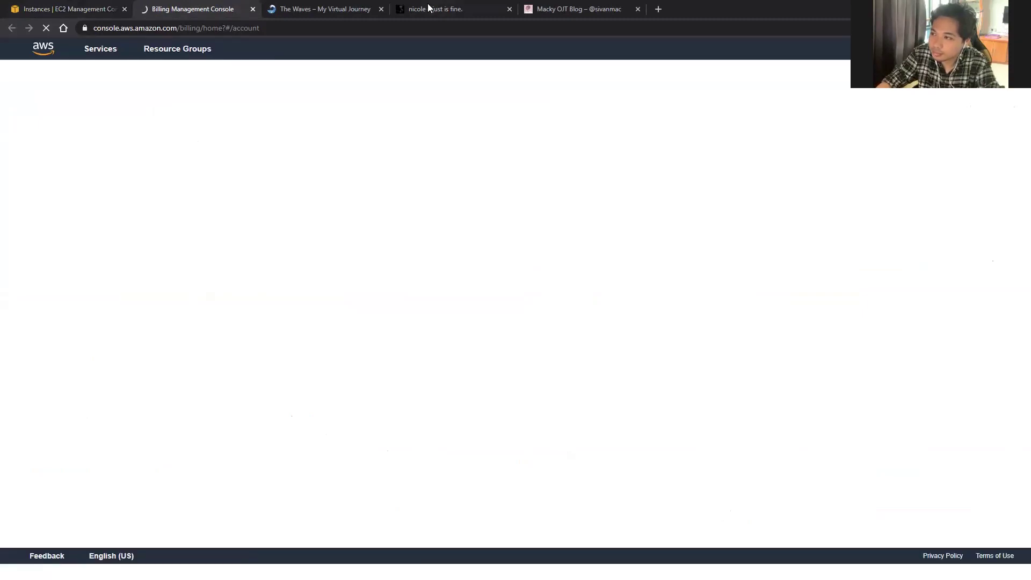
Close the three blog tabs, leaving the EC2 and billing console tabs open.
{"action": "left_click", "coordinate": [371, 10]}
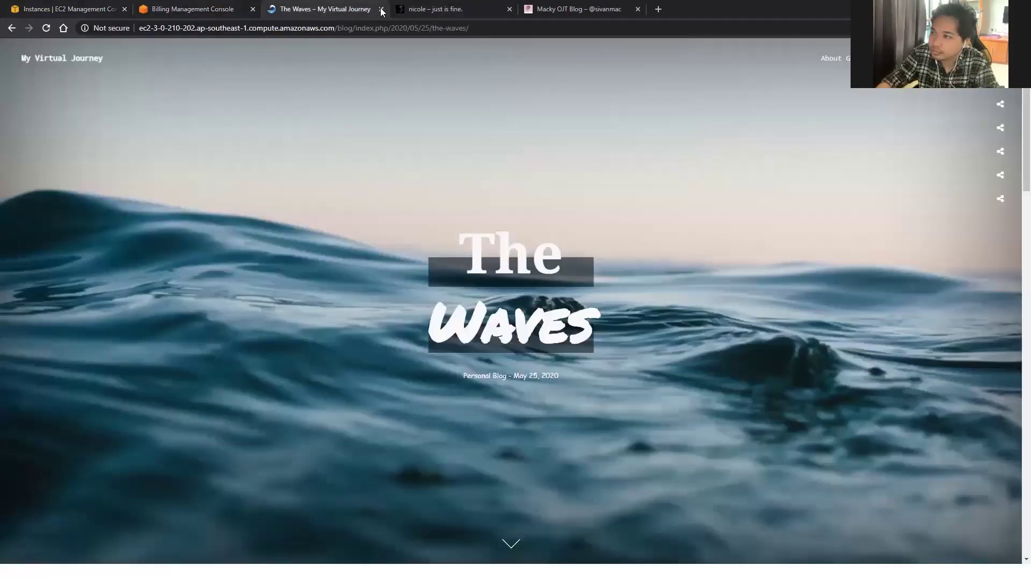
{"action": "left_click", "coordinate": [383, 10]}
{"action": "left_click", "coordinate": [382, 10]}
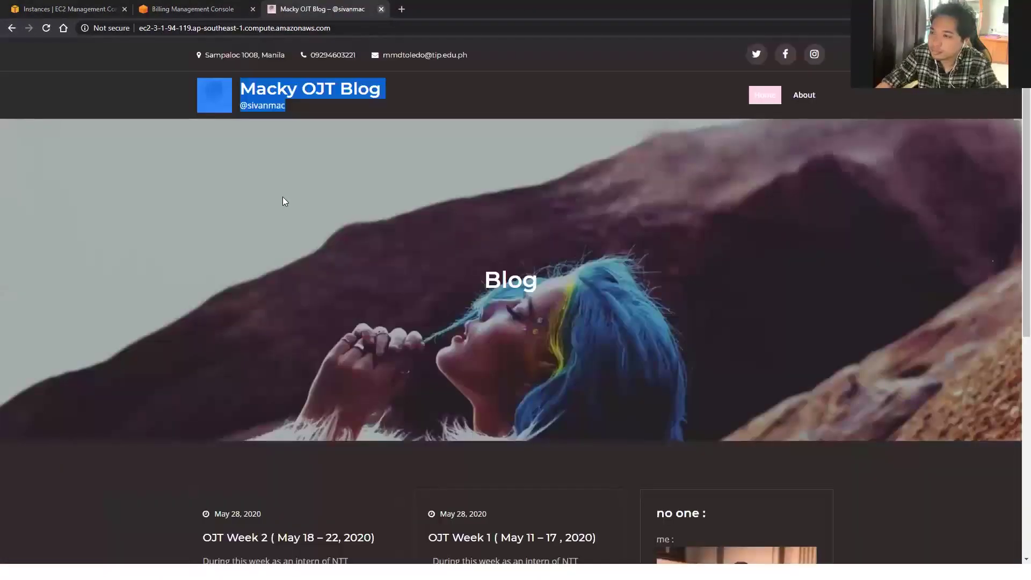
{"action": "key", "text": "ctrl+w"}
Enlarge and skim the account settings page, and open the Bills page.
{"action": "key", "text": "ctrl+plus"}
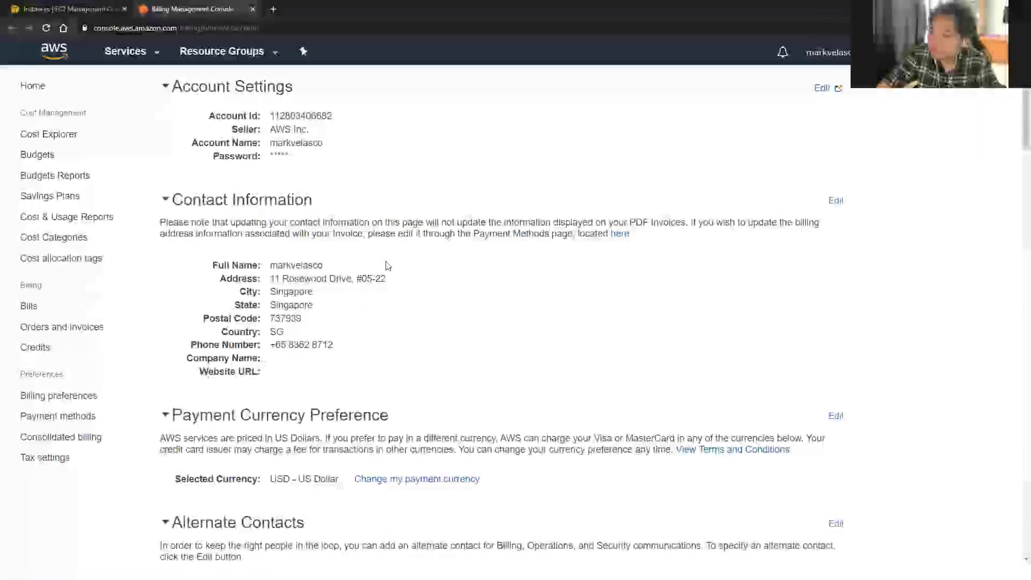
{"action": "scroll", "coordinate": [821, 279], "scroll_direction": "down", "scroll_amount": 5}
{"action": "scroll", "coordinate": [821, 215], "scroll_direction": "up", "scroll_amount": 4}
{"action": "scroll", "coordinate": [820, 144], "scroll_direction": "up", "scroll_amount": 1}
{"action": "scroll", "coordinate": [32, 199], "scroll_direction": "down", "scroll_amount": 2}
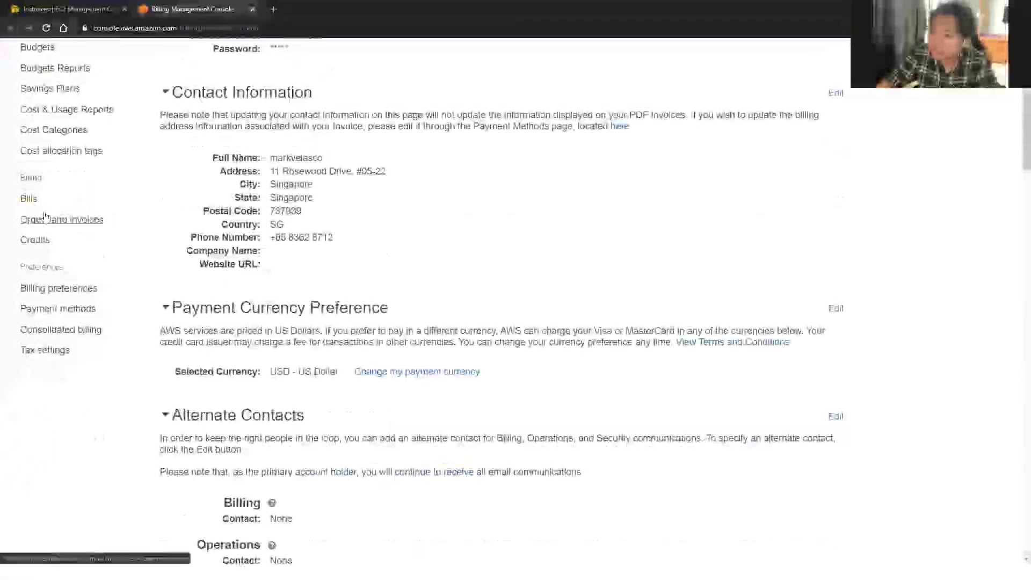
{"action": "left_click", "coordinate": [30, 200]}
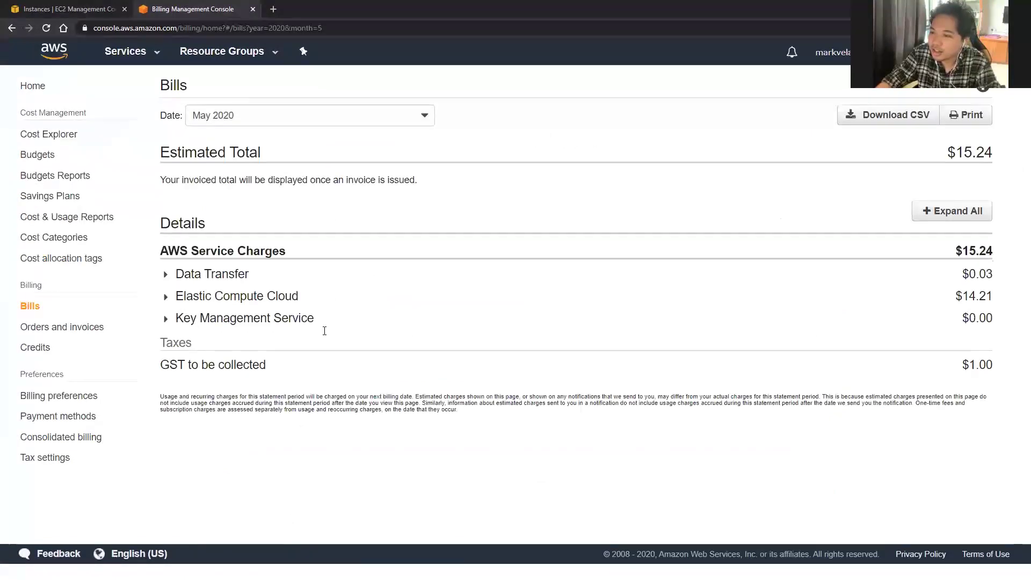
Expand the Data Transfer and Elastic Compute Cloud charges for May 2020, including Elastic Compute Cloud's Asia Pacific (Singapore) breakdown.
{"action": "left_click", "coordinate": [177, 275]}
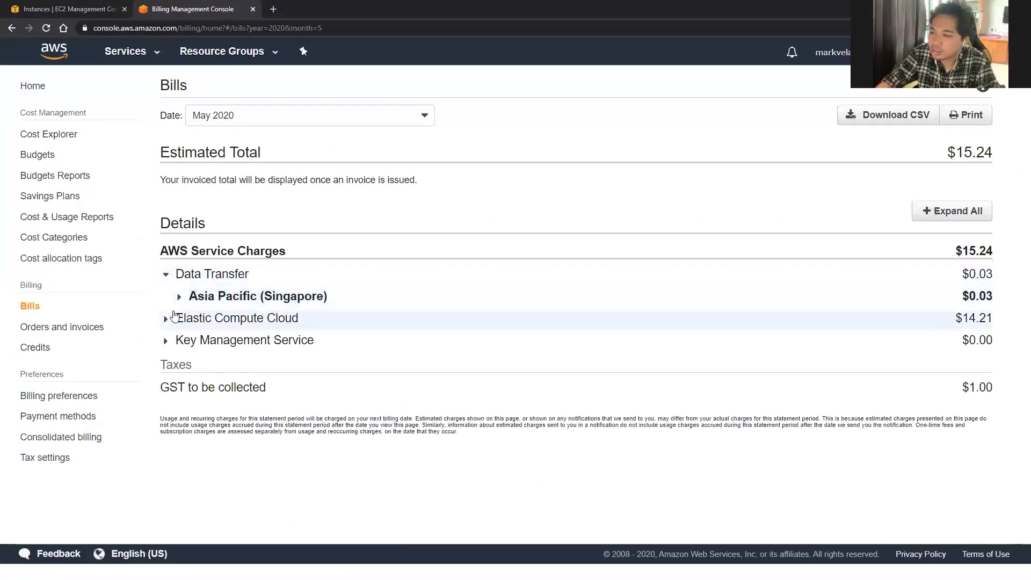
{"action": "left_click", "coordinate": [168, 318]}
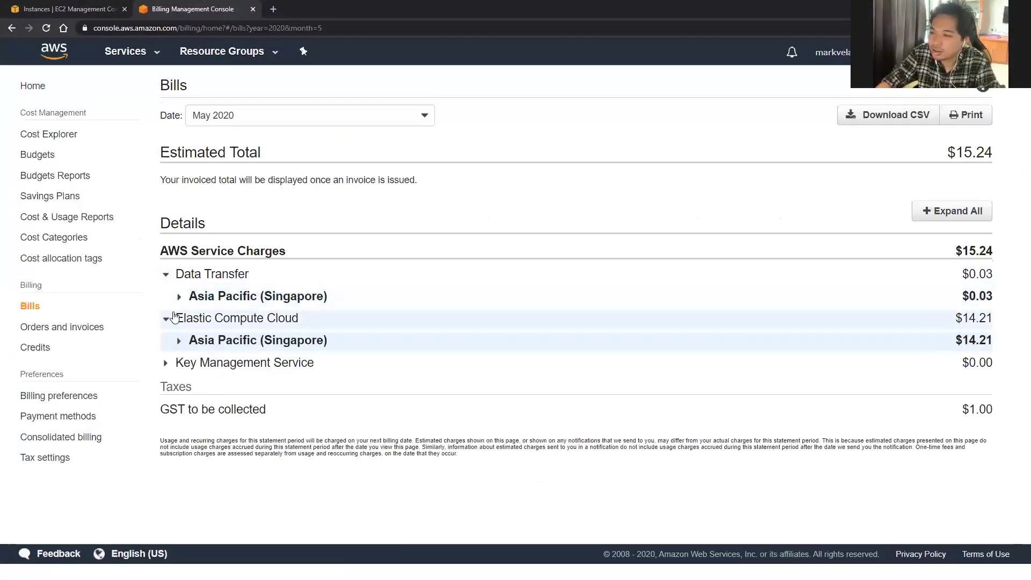
{"action": "left_click", "coordinate": [197, 345]}
{"action": "scroll", "coordinate": [202, 328], "scroll_direction": "down", "scroll_amount": 1}
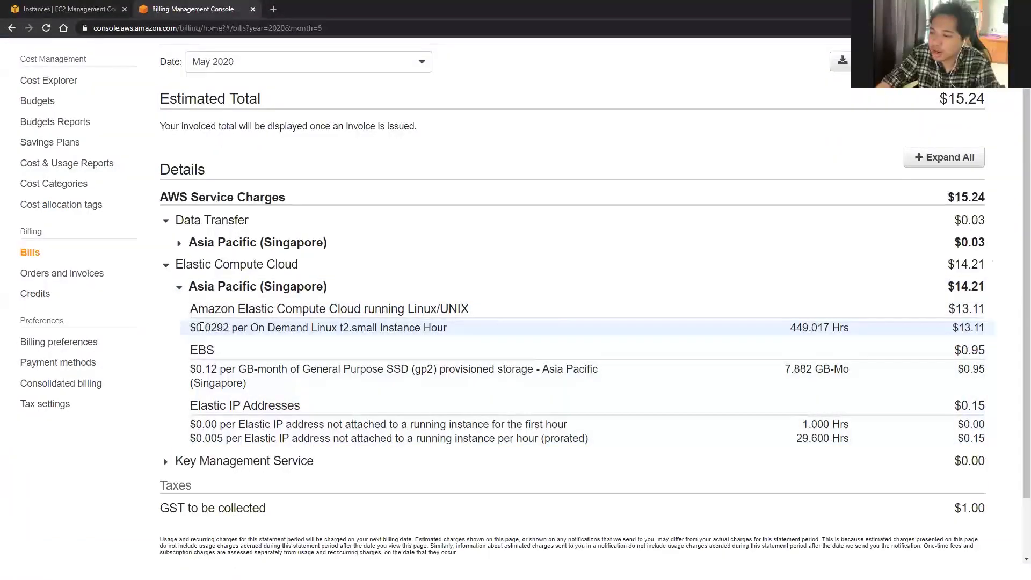
Highlight the hourly rate, usage hours and cost of the On Demand Linux t2.small instance charge.
{"action": "left_click_drag", "start_coordinate": [202, 327], "coordinate": [337, 327]}
{"action": "left_click", "coordinate": [408, 330]}
{"action": "left_click_drag", "start_coordinate": [791, 329], "coordinate": [849, 328]}
{"action": "left_click", "coordinate": [954, 330]}
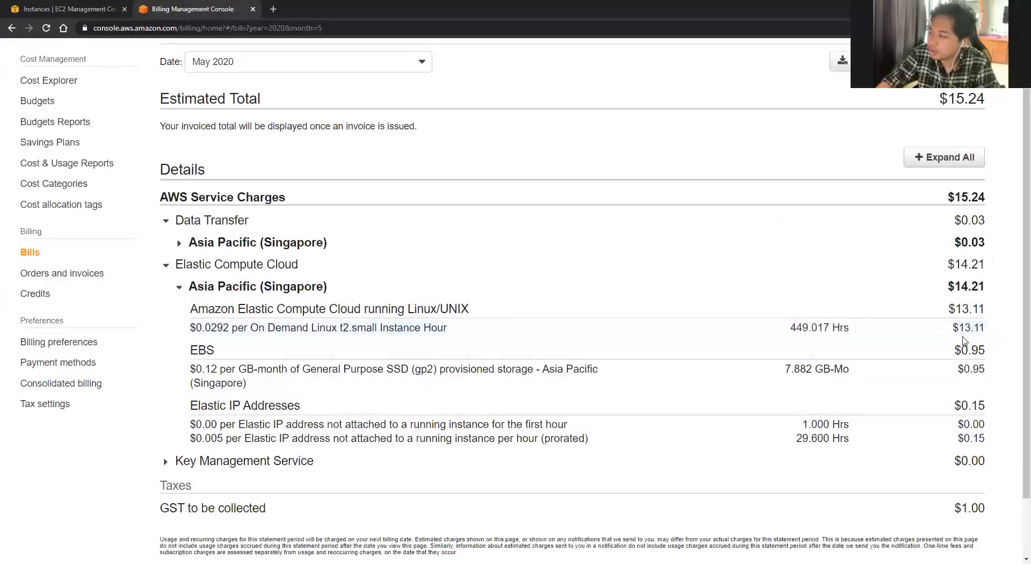
{"action": "left_click_drag", "start_coordinate": [954, 329], "coordinate": [986, 329]}
{"action": "scroll", "coordinate": [496, 433], "scroll_direction": "down", "scroll_amount": 1}
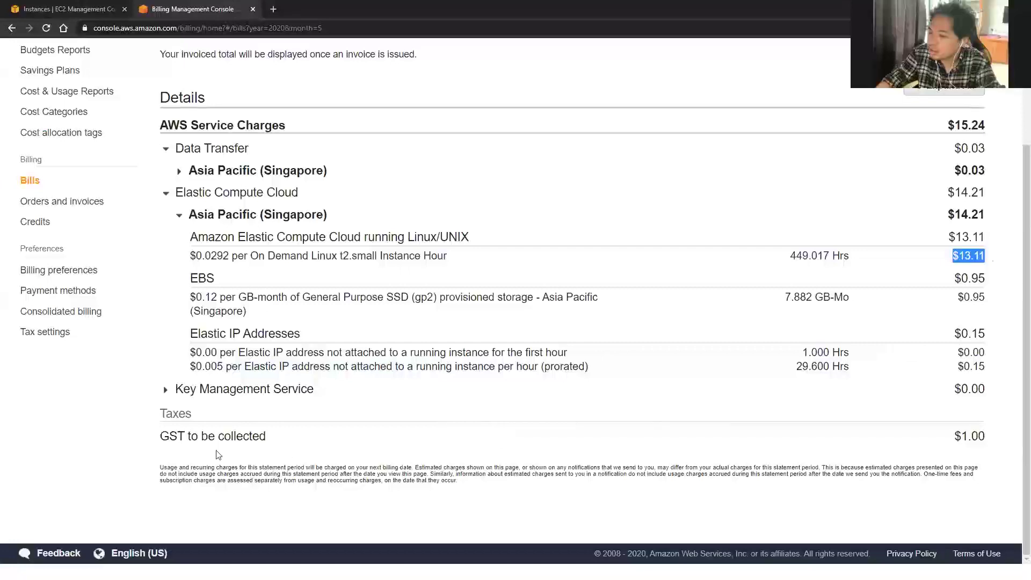
Highlight the GST line under Taxes and review the May 2020 bill from the estimated total to the taxes.
{"action": "left_click_drag", "start_coordinate": [177, 435], "coordinate": [986, 432]}
{"action": "left_click", "coordinate": [983, 399]}
{"action": "scroll", "coordinate": [859, 280], "scroll_direction": "up", "scroll_amount": 2}
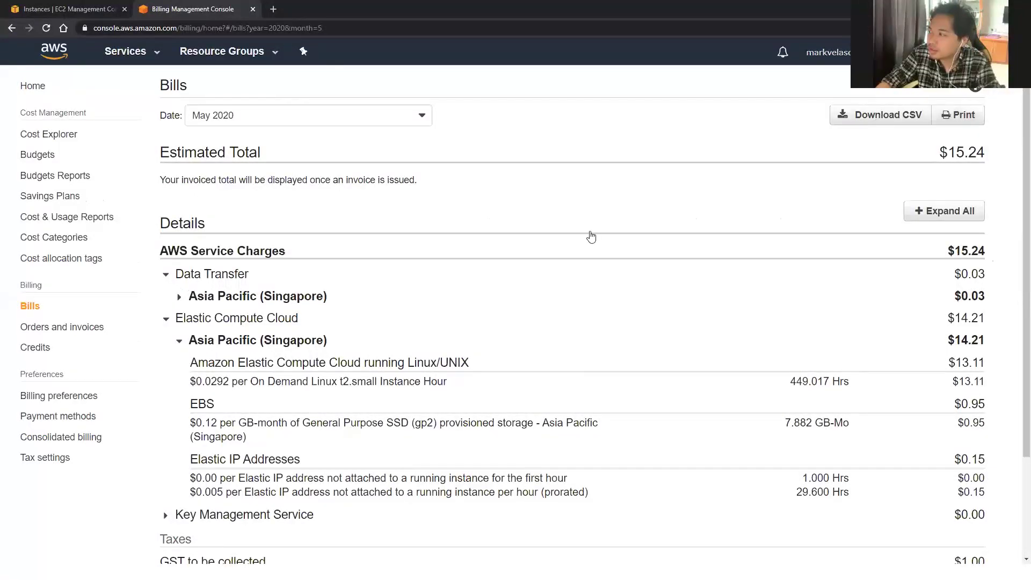
{"action": "scroll", "coordinate": [591, 237], "scroll_direction": "down", "scroll_amount": 2}
{"action": "scroll", "coordinate": [536, 314], "scroll_direction": "up", "scroll_amount": 2}
{"action": "scroll", "coordinate": [564, 318], "scroll_direction": "down", "scroll_amount": 2}
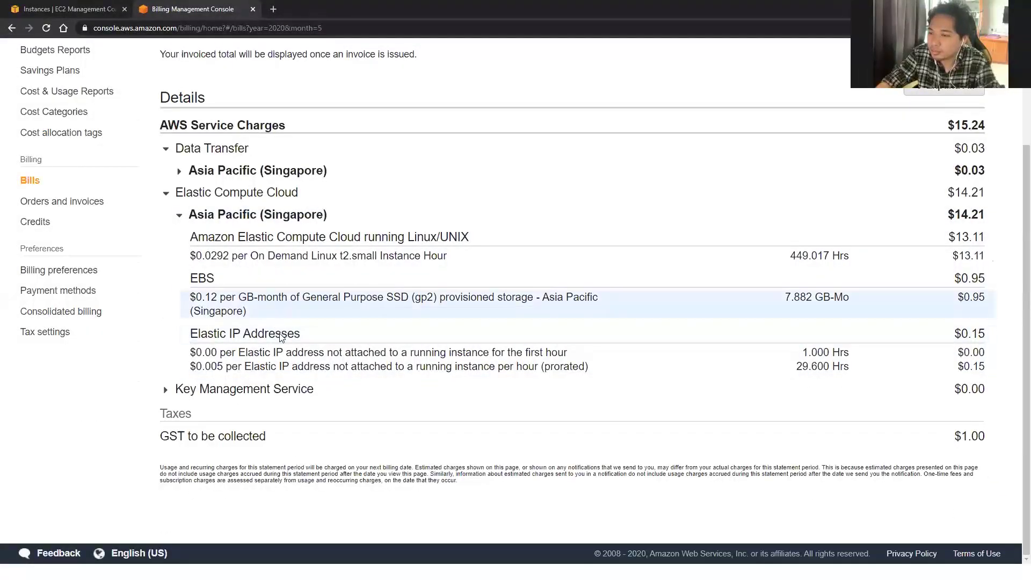
Collapse the Elastic Compute Cloud and Data Transfer charges, and open the Billing service from the recently visited services.
{"action": "left_click", "coordinate": [182, 216]}
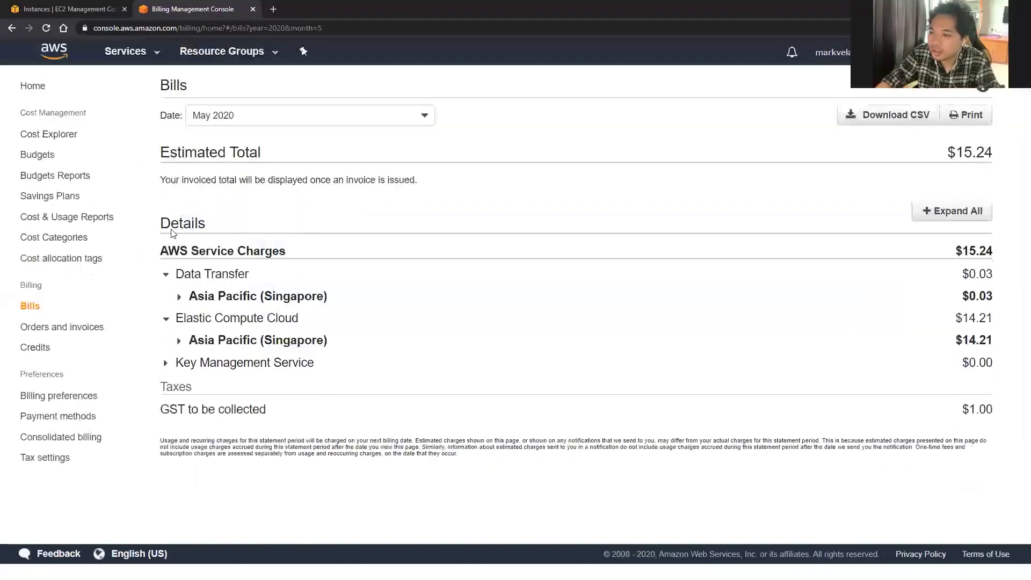
{"action": "left_click", "coordinate": [167, 277]}
{"action": "left_click", "coordinate": [441, 305]}
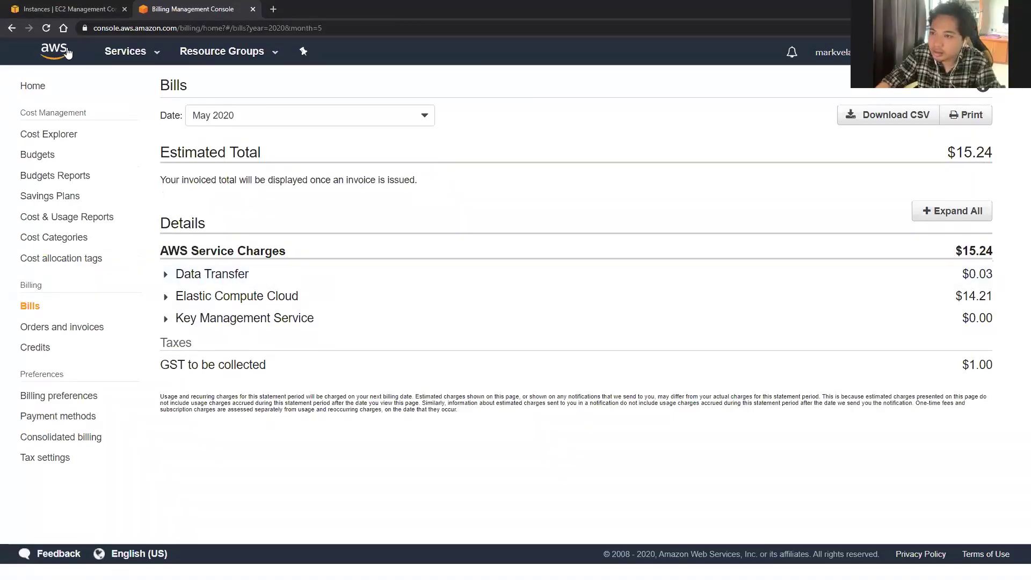
{"action": "left_click", "coordinate": [125, 51]}
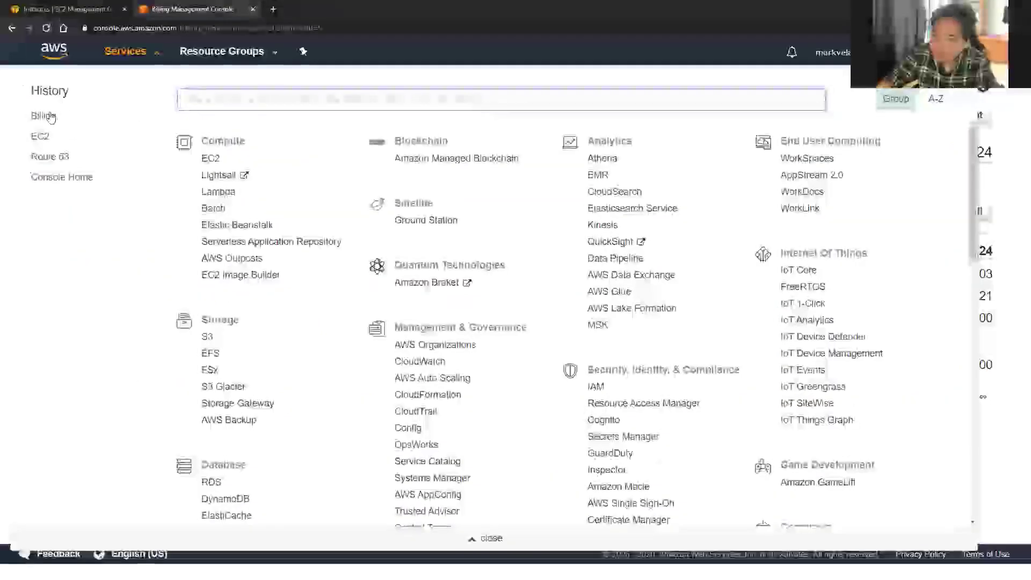
{"action": "left_click", "coordinate": [45, 117]}
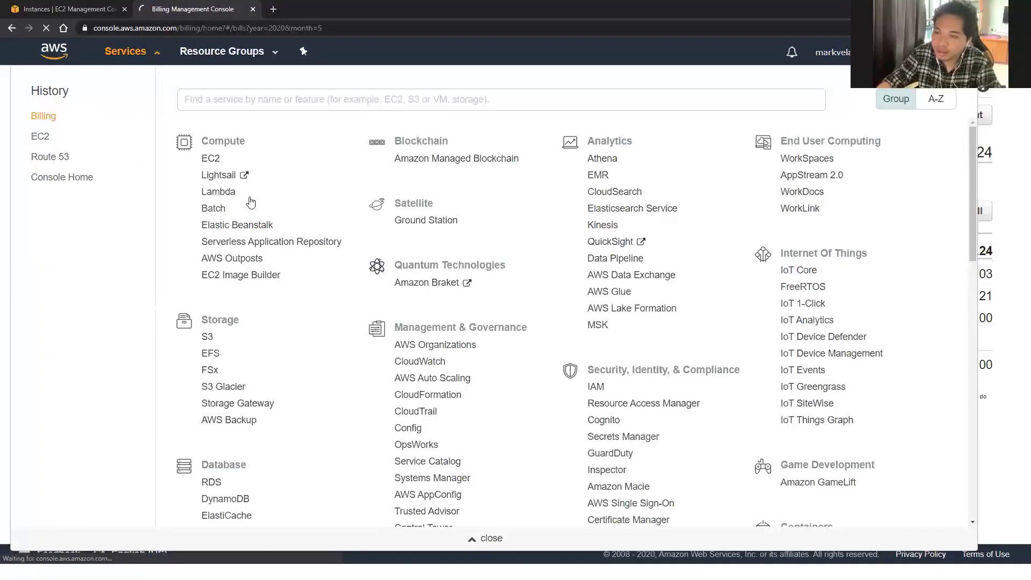